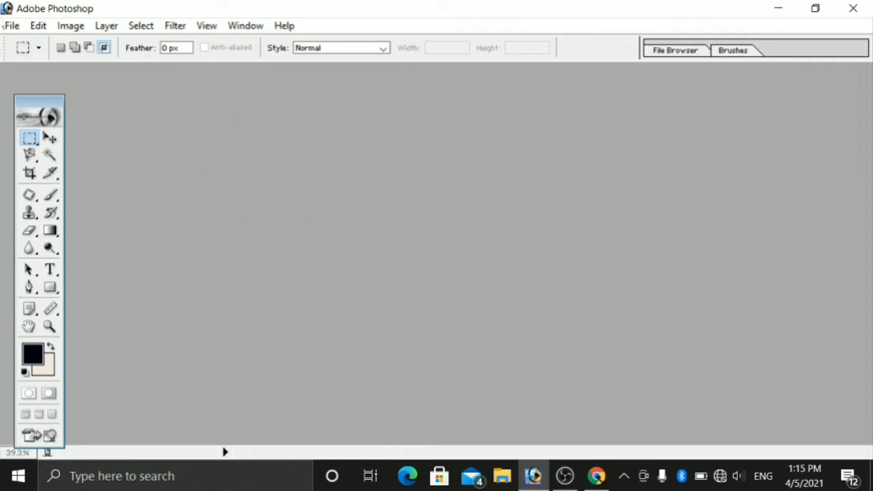
Open images (22).jpeg, then move its document window right and enlarge it.
{"action": "left_click", "coordinate": [12, 26]}
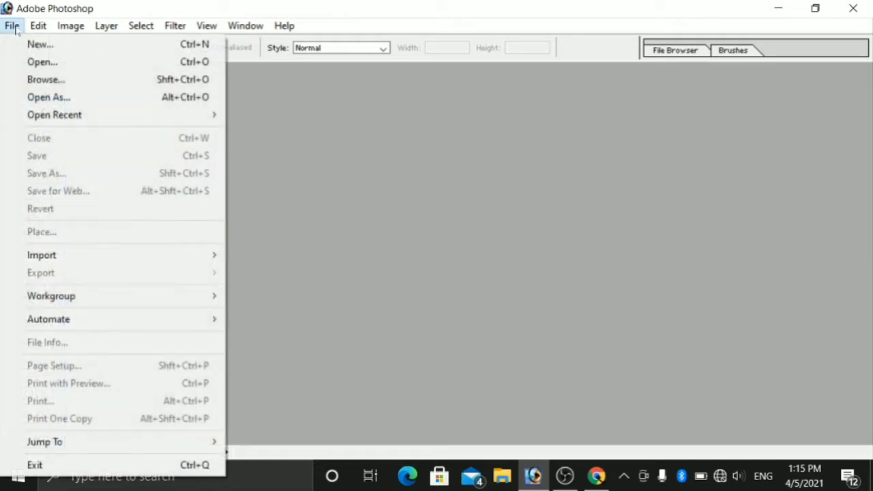
{"action": "left_click", "coordinate": [33, 60]}
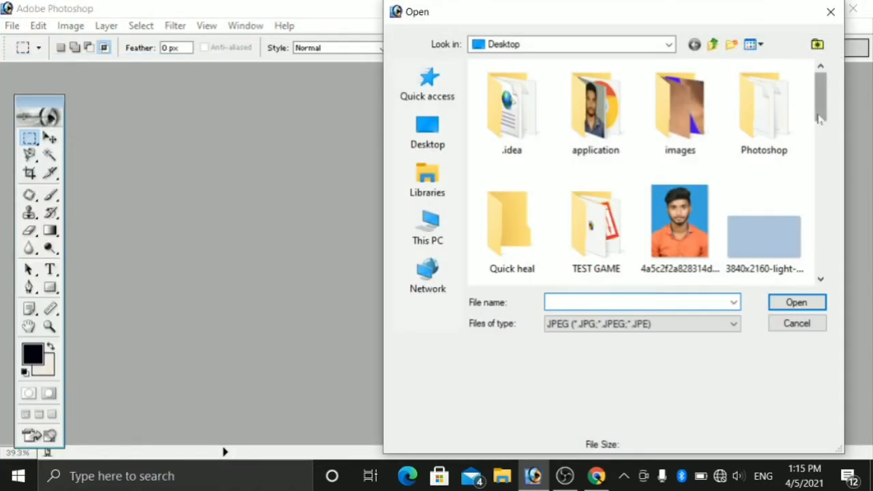
{"action": "left_click_drag", "start_coordinate": [820, 99], "coordinate": [821, 201]}
{"action": "left_click", "coordinate": [596, 215]}
{"action": "left_click", "coordinate": [807, 305]}
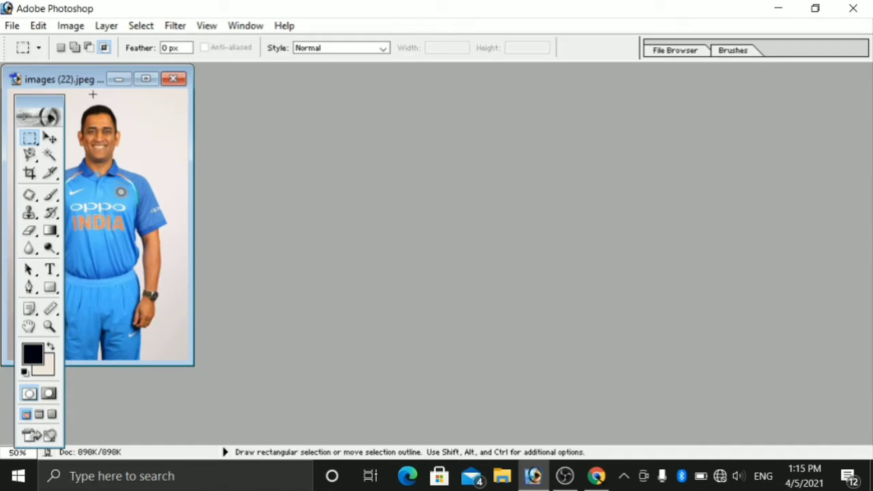
{"action": "left_click_drag", "start_coordinate": [88, 79], "coordinate": [227, 103]}
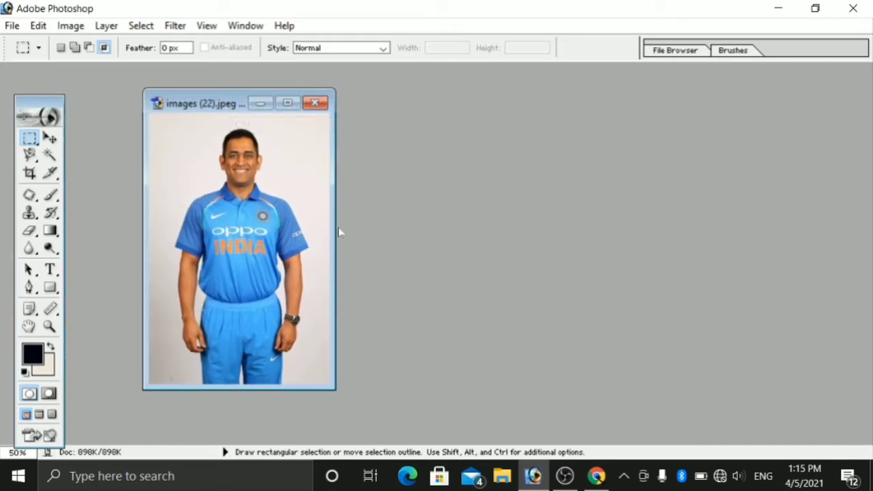
{"action": "left_click_drag", "start_coordinate": [338, 232], "coordinate": [532, 445]}
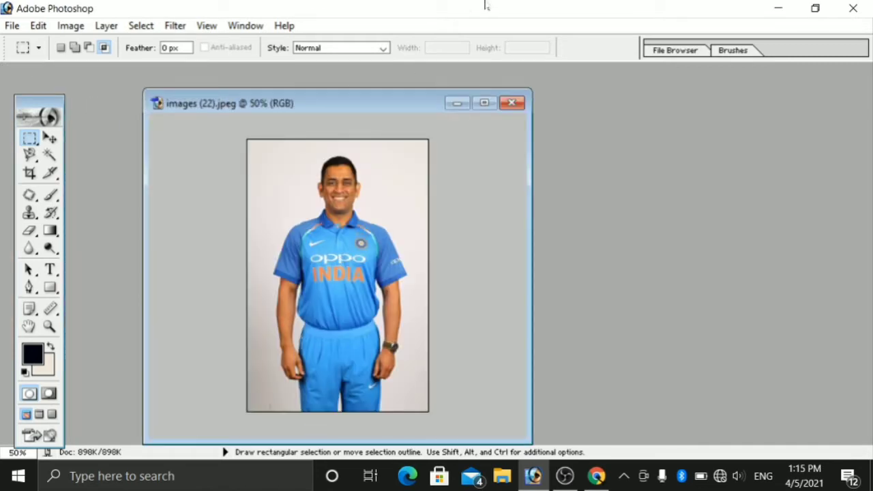
Crop the photo to a 3.5 × 4.5 cm head-and-torso frame at 200 resolution.
{"action": "left_click", "coordinate": [29, 173]}
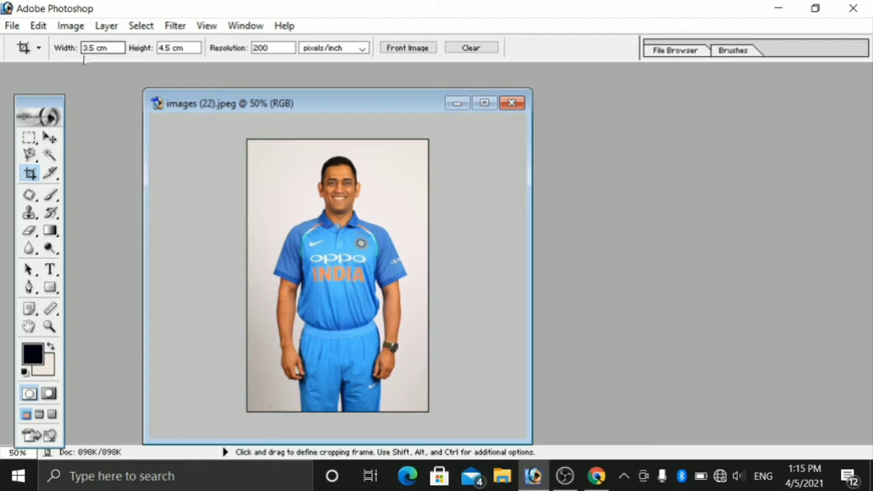
{"action": "left_click", "coordinate": [164, 47]}
{"action": "left_click_drag", "start_coordinate": [283, 157], "coordinate": [417, 303]}
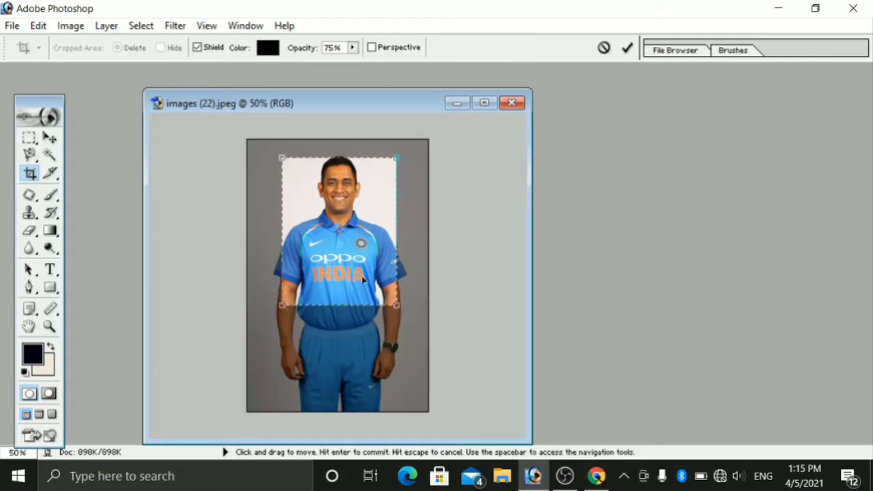
{"action": "left_click_drag", "start_coordinate": [347, 277], "coordinate": [346, 258]}
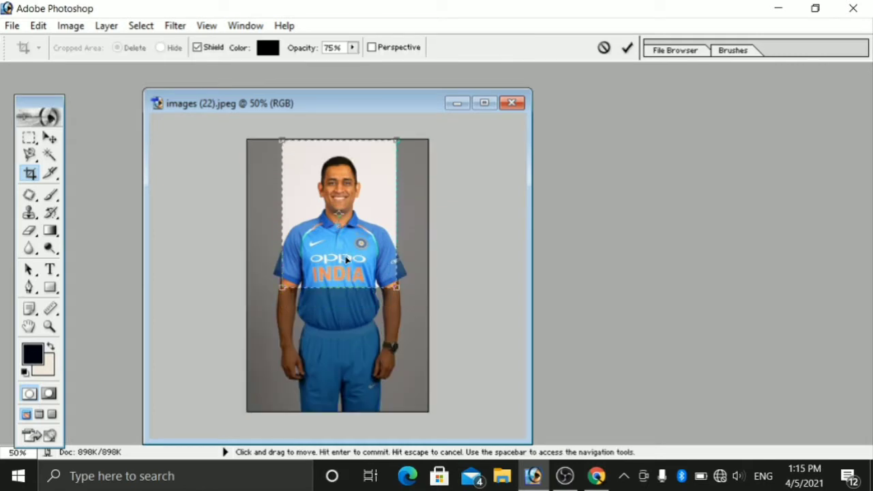
{"action": "mouse_move", "coordinate": [394, 288]}
{"action": "left_mouse_down"}
{"action": "mouse_move", "coordinate": [398, 299]}
{"action": "mouse_move", "coordinate": [378, 274]}
{"action": "mouse_move", "coordinate": [383, 263]}
{"action": "left_mouse_up"}
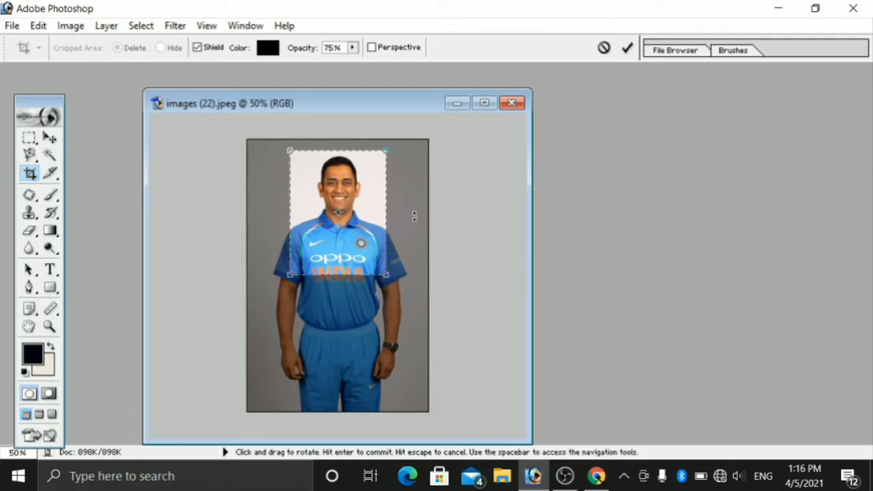
{"action": "key", "text": "Return"}
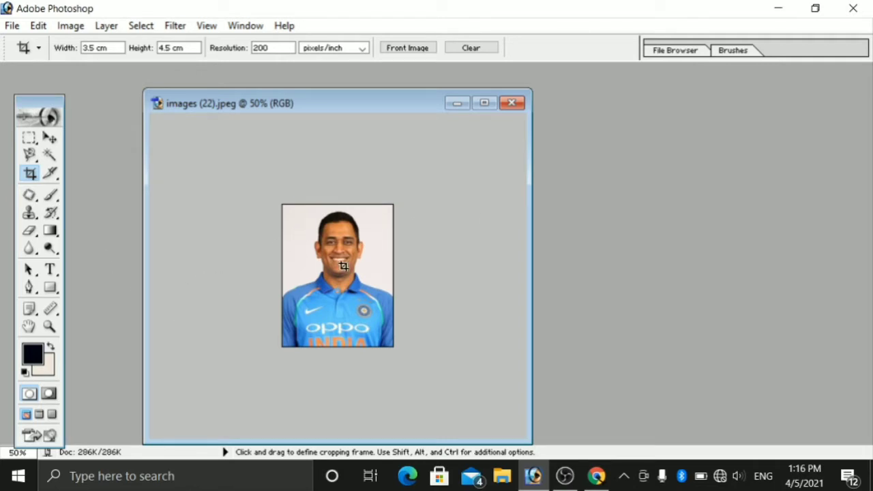
Brighten the portrait with a Curves adjustment lifting input 166 to output 190.
{"action": "scroll", "coordinate": [339, 257], "scroll_direction": "down", "scroll_amount": 1}
{"action": "scroll", "coordinate": [337, 256], "scroll_direction": "up", "scroll_amount": 2}
{"action": "scroll", "coordinate": [336, 254], "scroll_direction": "up", "scroll_amount": 1}
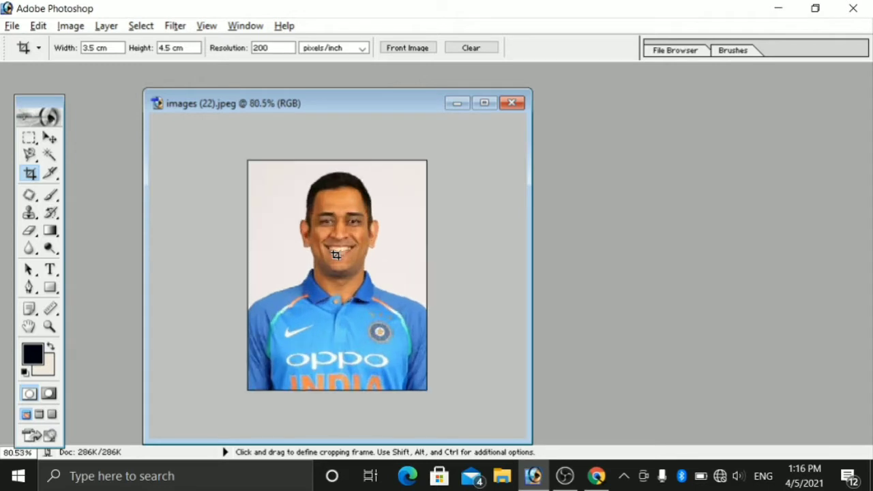
{"action": "scroll", "coordinate": [335, 255], "scroll_direction": "down", "scroll_amount": 1}
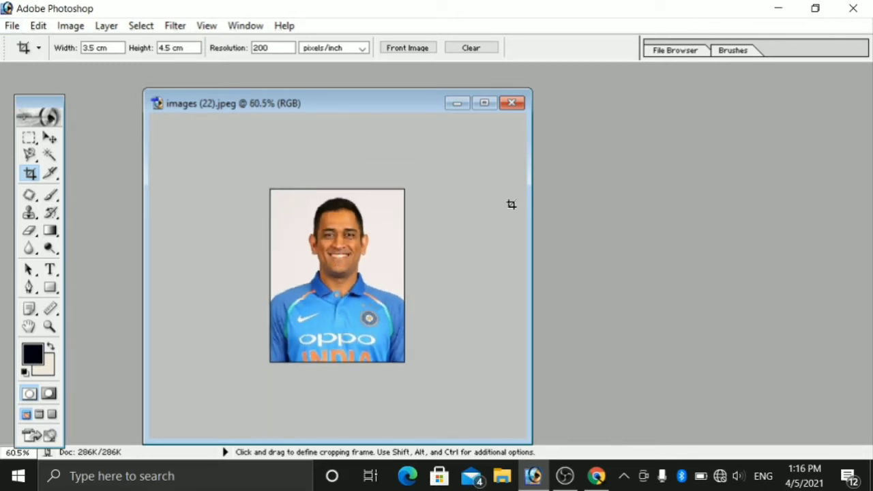
{"action": "left_click", "coordinate": [69, 27]}
{"action": "mouse_move", "coordinate": [108, 68]}
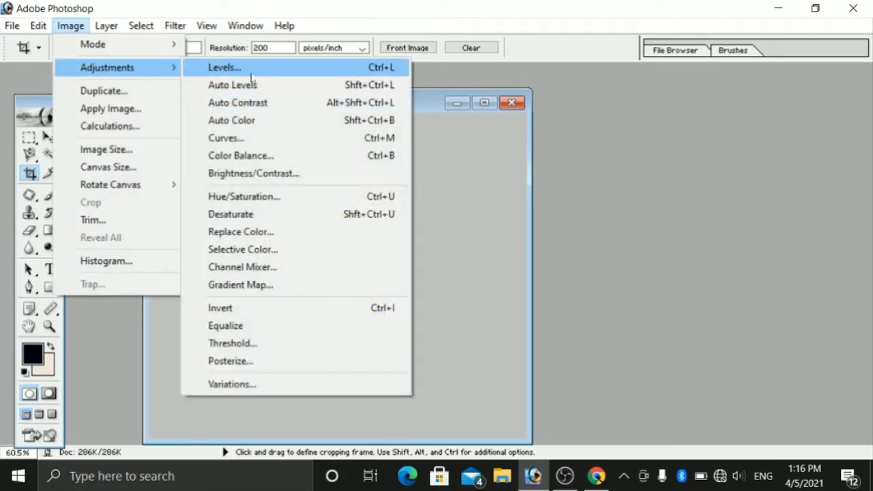
{"action": "left_click", "coordinate": [262, 139]}
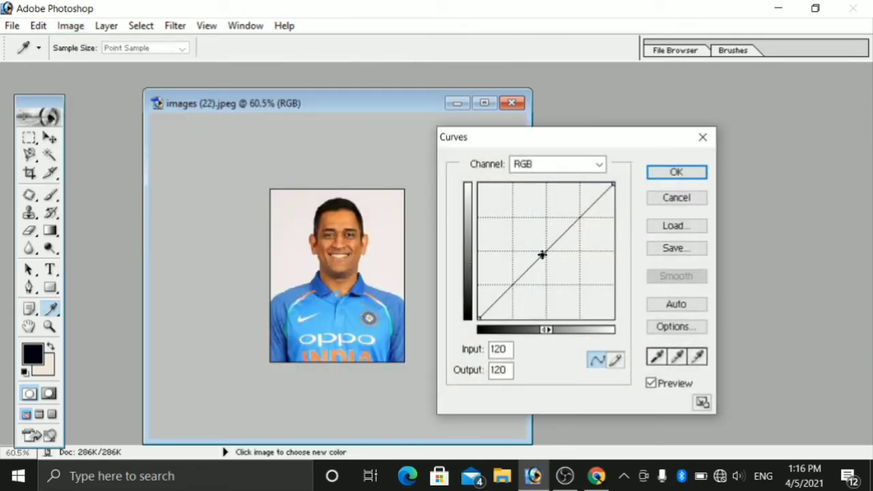
{"action": "mouse_move", "coordinate": [542, 253]}
{"action": "left_mouse_down"}
{"action": "mouse_move", "coordinate": [522, 244]}
{"action": "mouse_move", "coordinate": [530, 252]}
{"action": "left_mouse_up"}
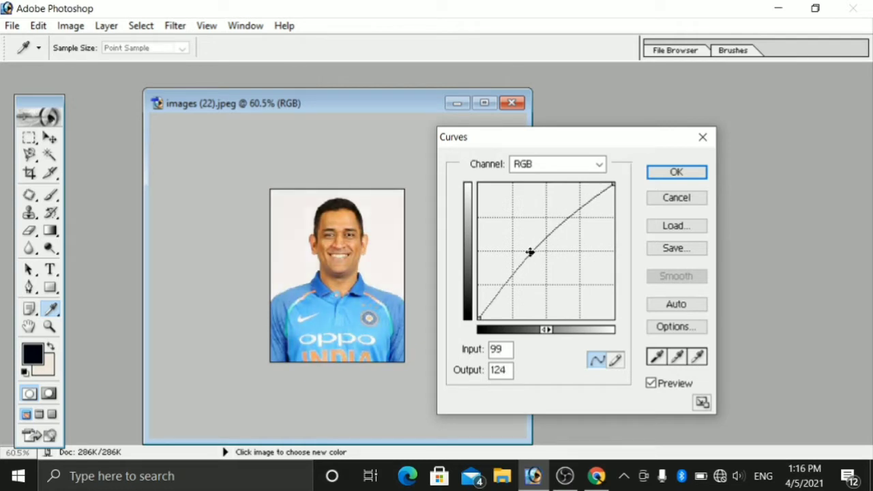
{"action": "left_click", "coordinate": [568, 215]}
{"action": "left_click", "coordinate": [660, 175]}
{"action": "key", "text": "c"}
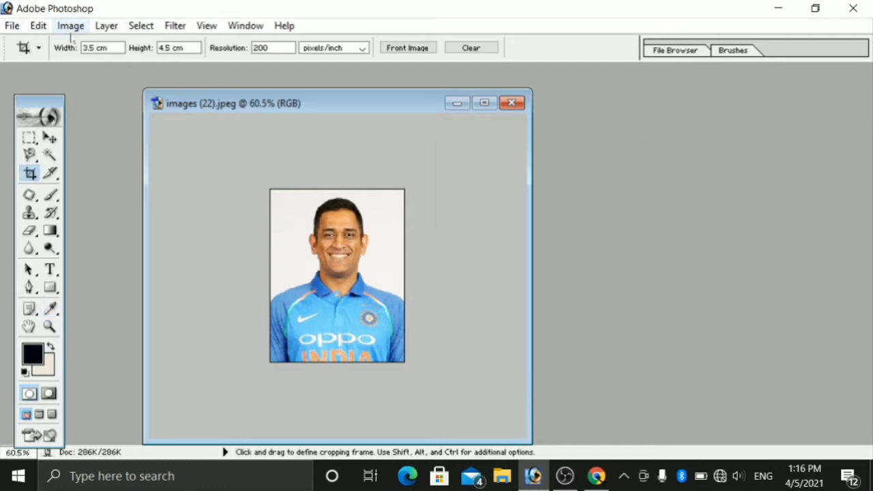
Open the Levels adjustment and accept it unchanged.
{"action": "left_click", "coordinate": [71, 25]}
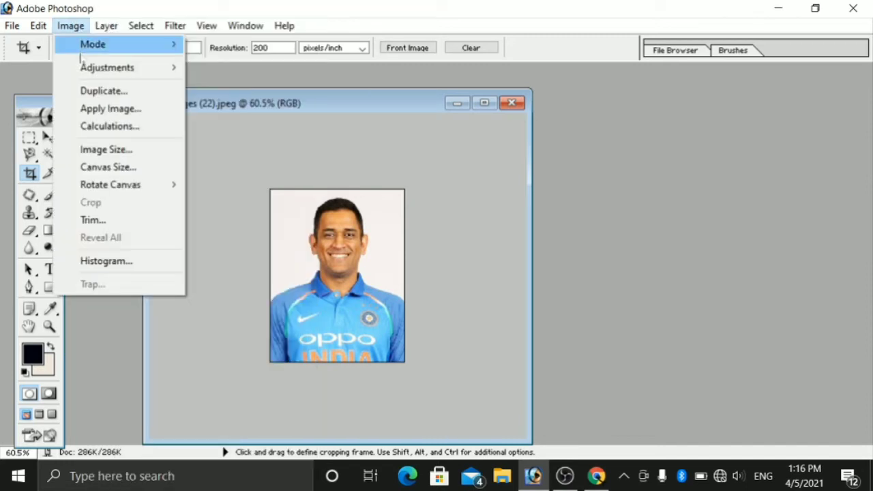
{"action": "left_click", "coordinate": [221, 67]}
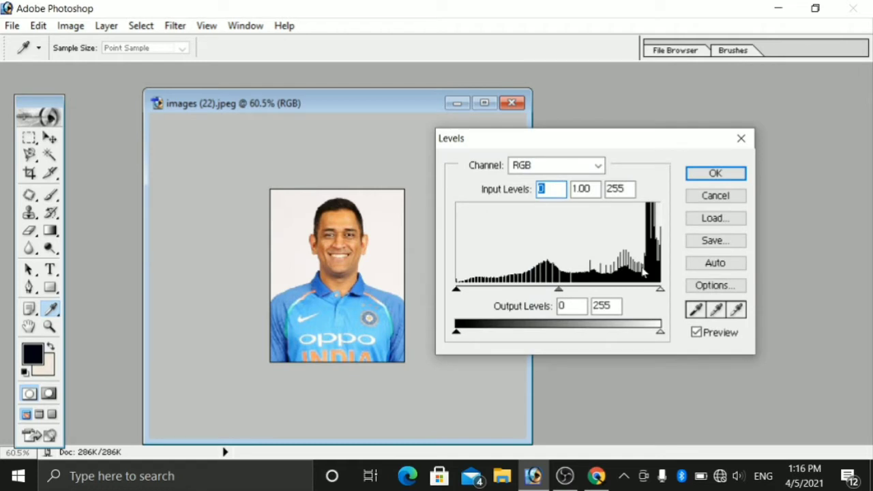
{"action": "left_click", "coordinate": [728, 174]}
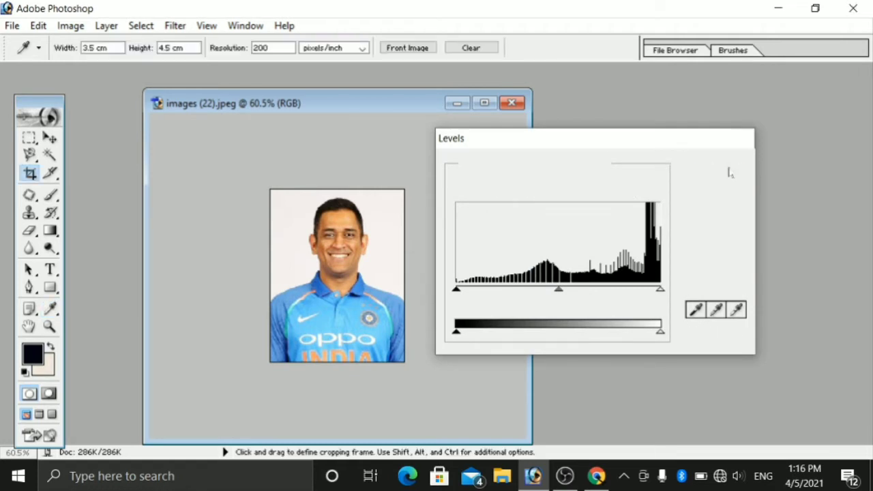
{"action": "key", "text": "c"}
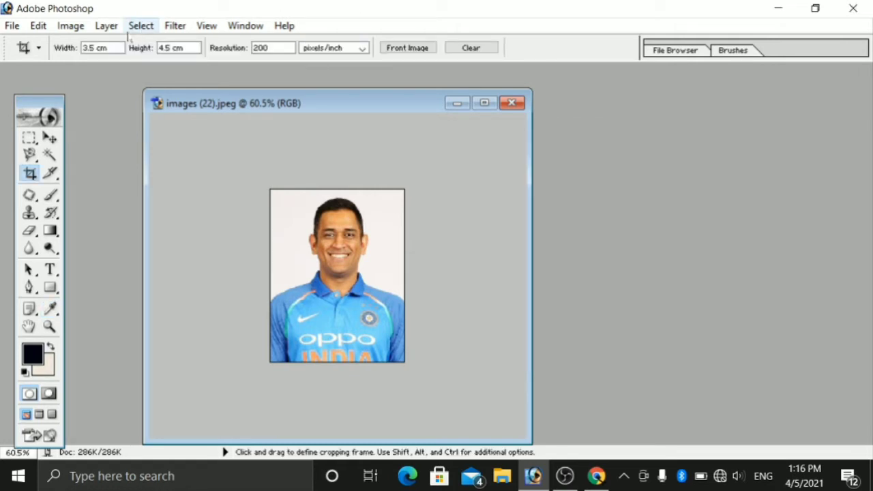
Apply Filter > Noise > JPEG Clean Up with Smoothness raised from 10 to 28.
{"action": "left_click", "coordinate": [173, 28]}
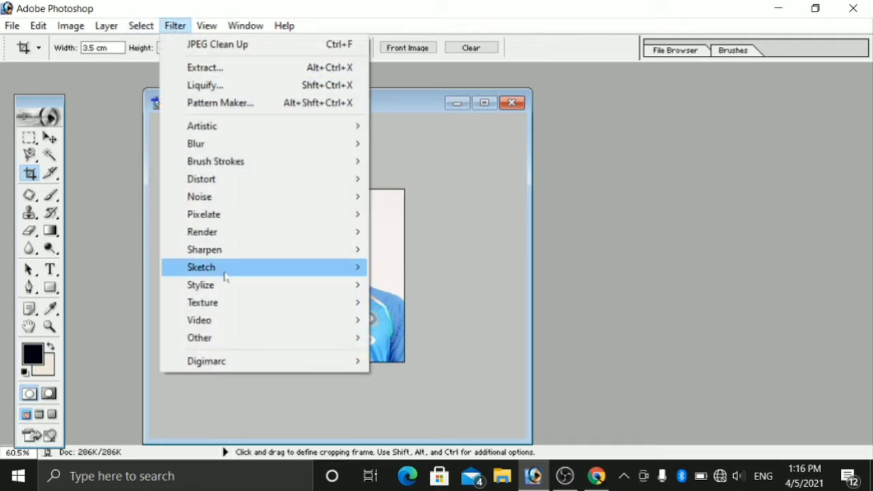
{"action": "mouse_move", "coordinate": [205, 197]}
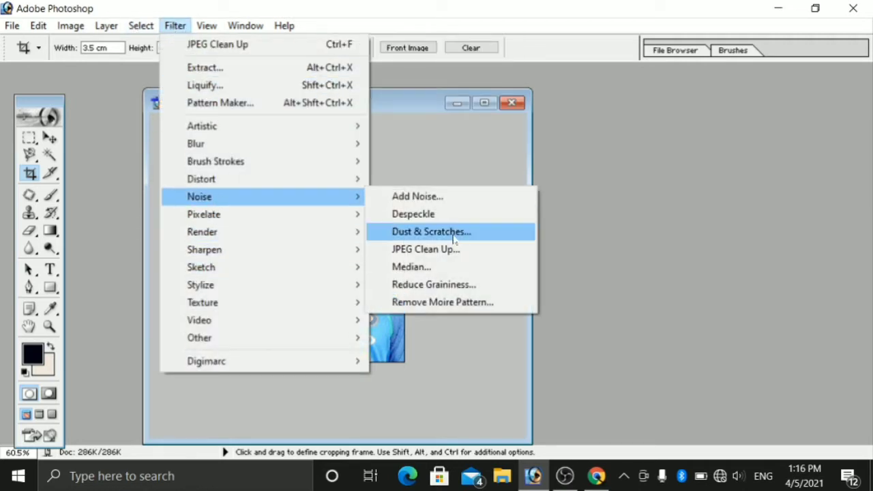
{"action": "left_click", "coordinate": [443, 249]}
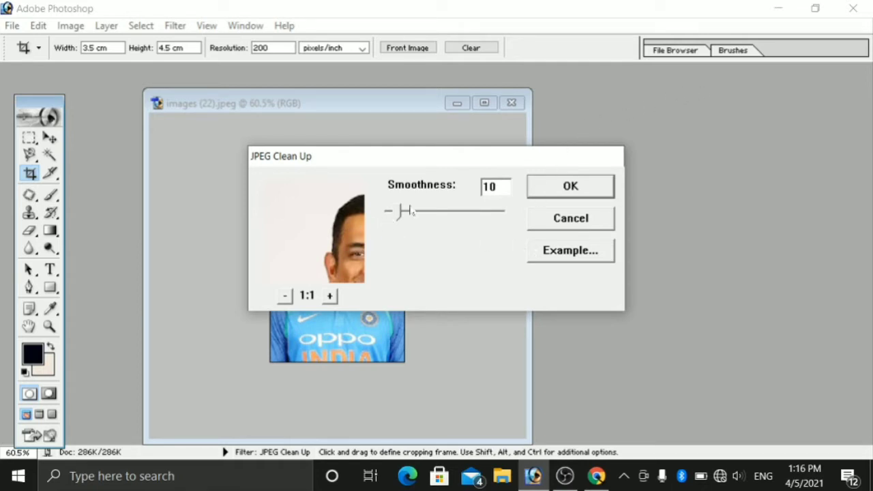
{"action": "left_click_drag", "start_coordinate": [399, 224], "coordinate": [408, 228]}
{"action": "left_click", "coordinate": [553, 188]}
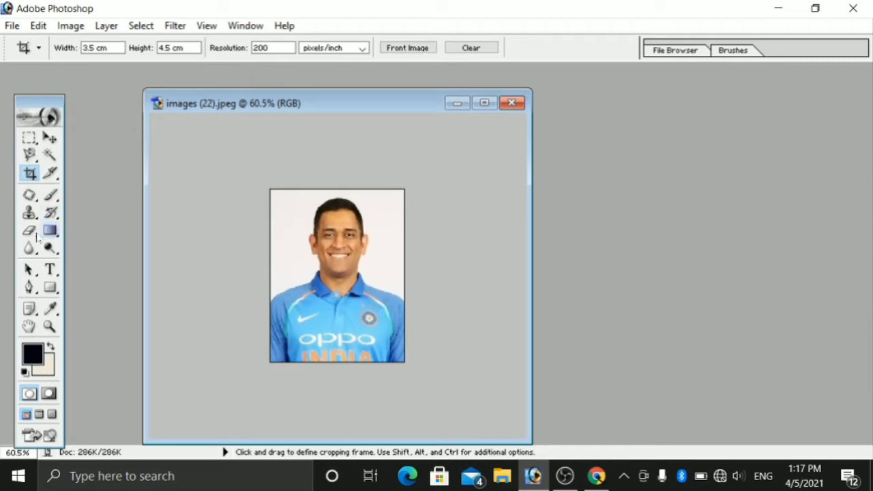
Select the Eraser and set the background colour to a skin tone sampled near the hairline.
{"action": "left_click", "coordinate": [29, 231]}
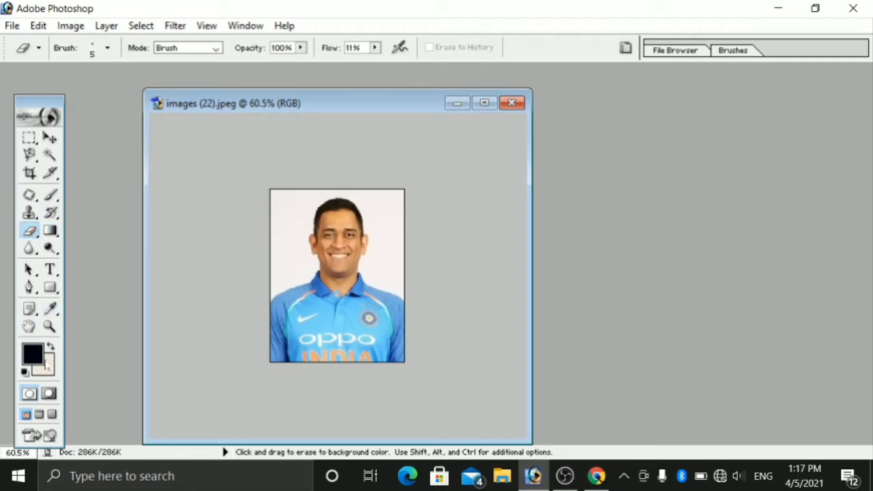
{"action": "left_click", "coordinate": [49, 368]}
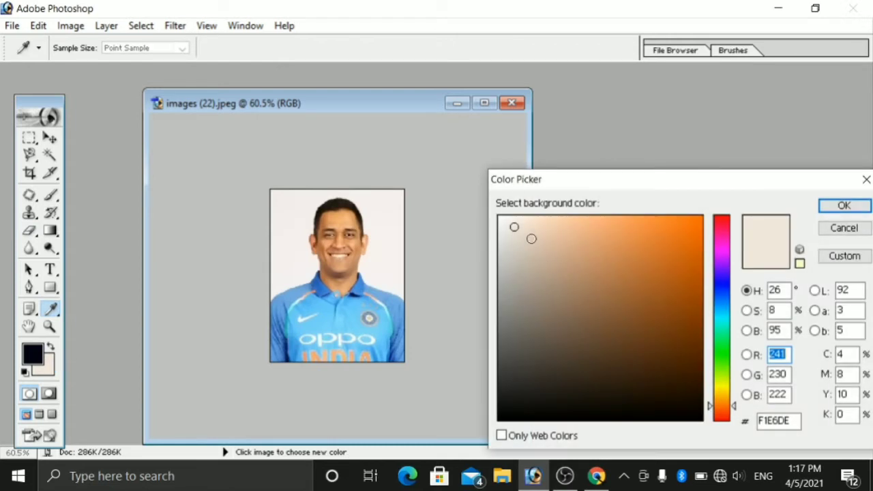
{"action": "left_click", "coordinate": [344, 218]}
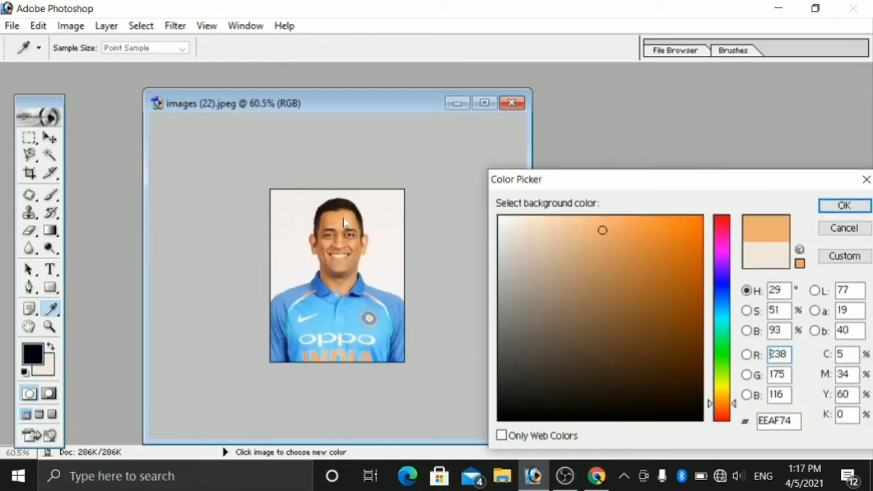
{"action": "left_click", "coordinate": [836, 207]}
{"action": "key", "text": "e"}
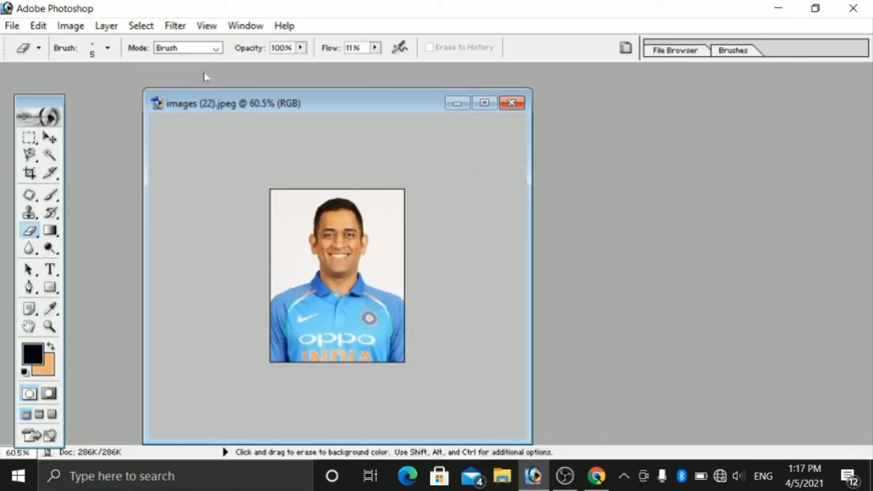
Set the eraser brush to 20 px, starting from the 9 px preset.
{"action": "left_click", "coordinate": [39, 49]}
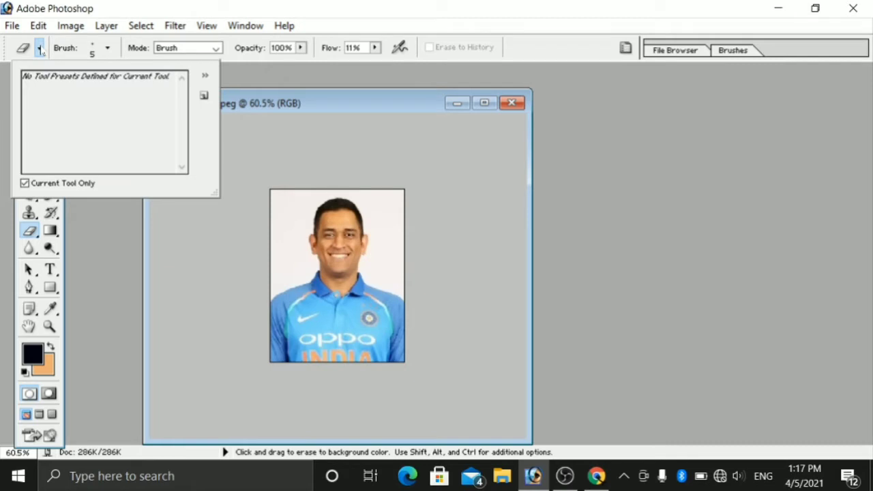
{"action": "left_click", "coordinate": [108, 48]}
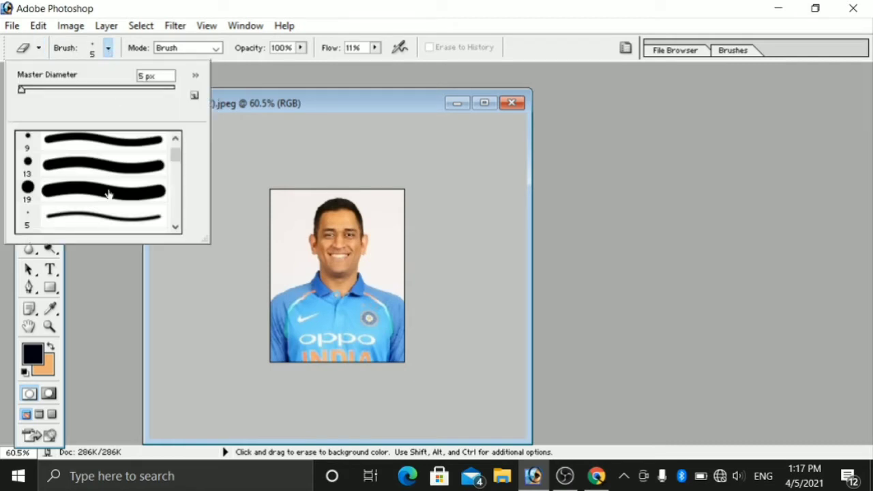
{"action": "left_click", "coordinate": [109, 142]}
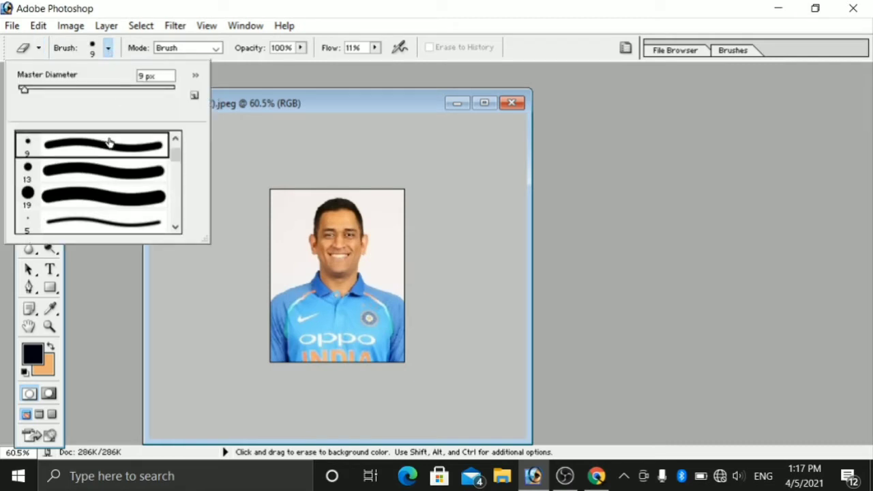
{"action": "left_click", "coordinate": [220, 136]}
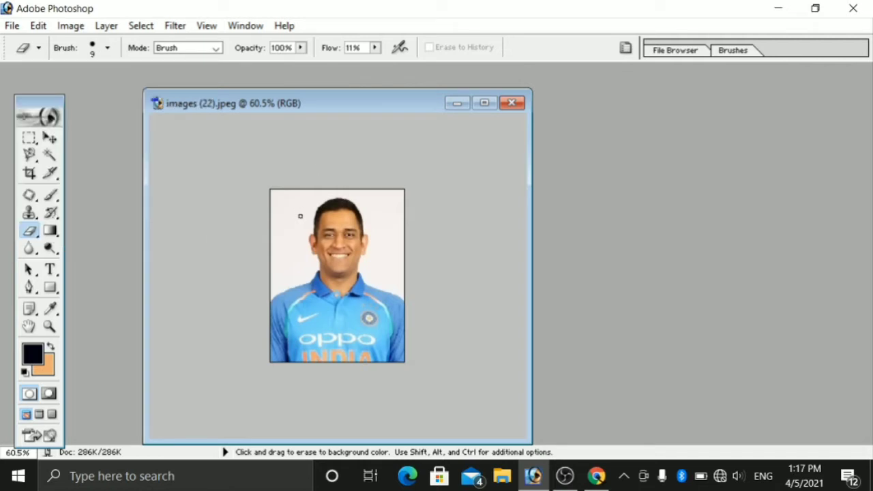
{"action": "key", "text": "bracketright"}
{"action": "key", "text": "bracketright"}
{"action": "key", "text": "bracketright"}
{"action": "key", "text": "bracketright"}
{"action": "key", "text": "bracketleft"}
{"action": "key", "text": "bracketleft"}
Lower the eraser opacity to 14%.
{"action": "left_click", "coordinate": [301, 49]}
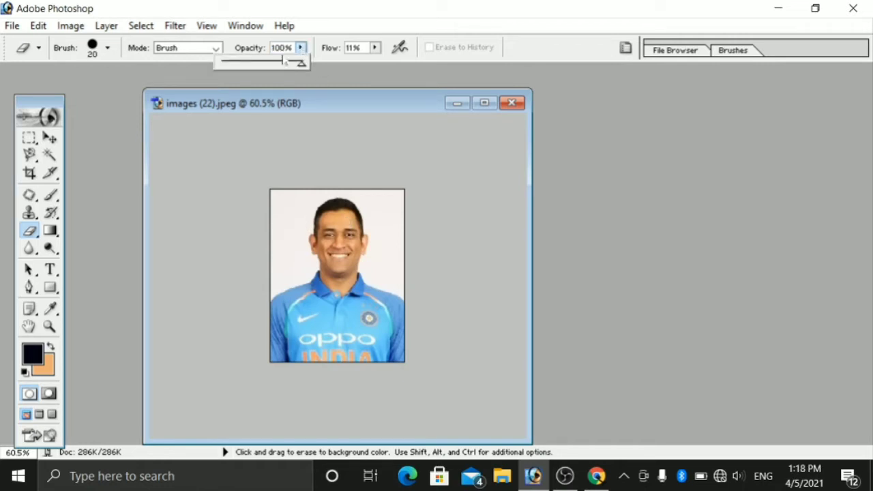
{"action": "left_click", "coordinate": [236, 66]}
{"action": "left_click_drag", "start_coordinate": [235, 65], "coordinate": [231, 65]}
{"action": "left_click", "coordinate": [339, 219]}
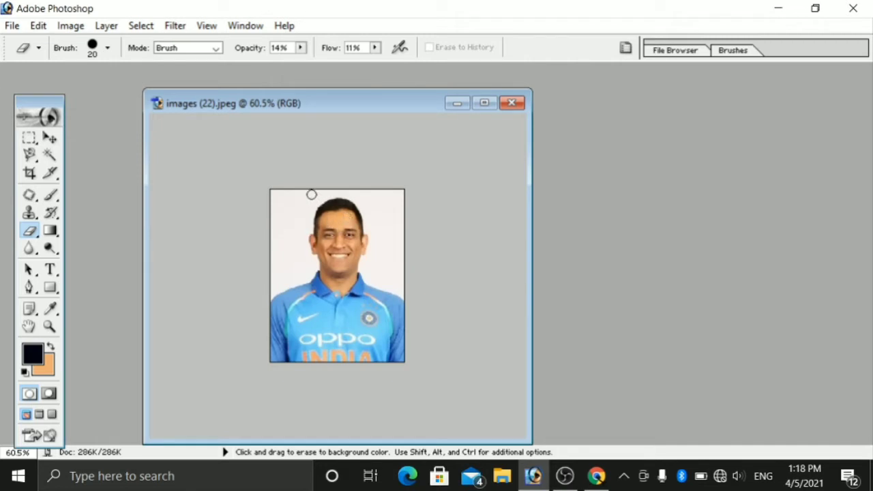
{"action": "left_click", "coordinate": [34, 198]}
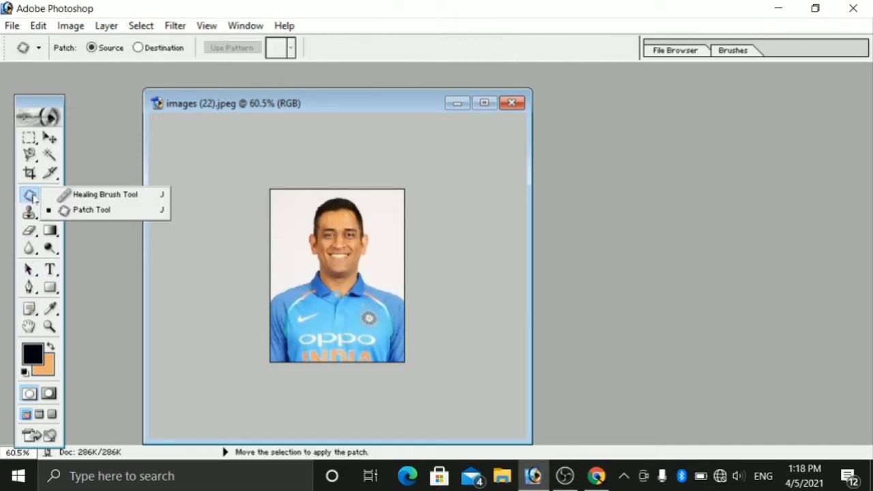
{"action": "left_click", "coordinate": [100, 213]}
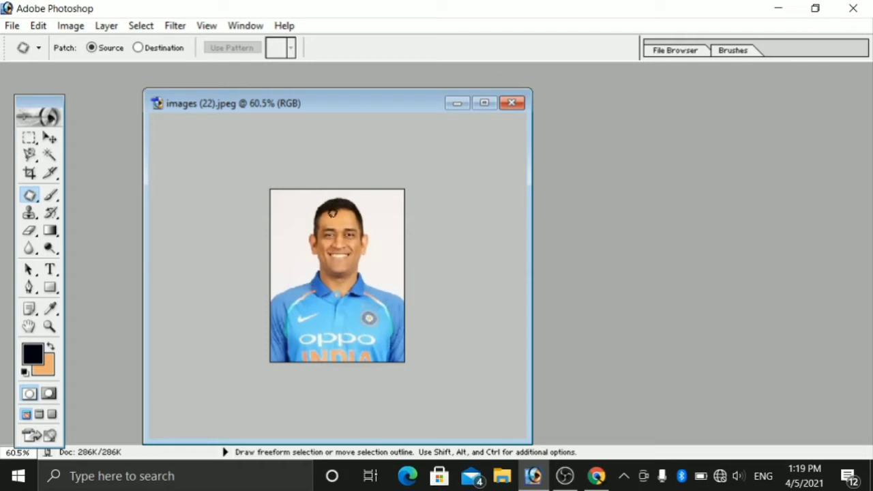
{"action": "left_click_drag", "start_coordinate": [332, 213], "coordinate": [335, 214]}
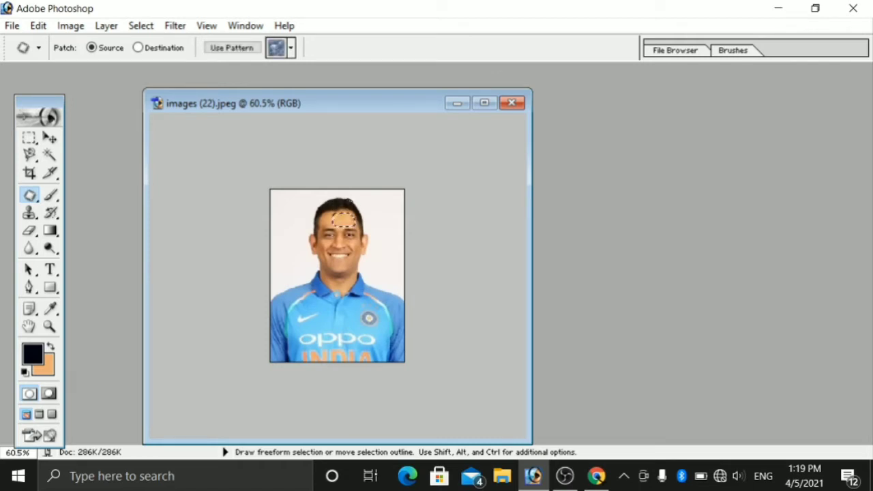
{"action": "mouse_move", "coordinate": [343, 219]}
{"action": "left_mouse_down"}
{"action": "mouse_move", "coordinate": [336, 238]}
{"action": "mouse_move", "coordinate": [343, 221]}
{"action": "left_mouse_up"}
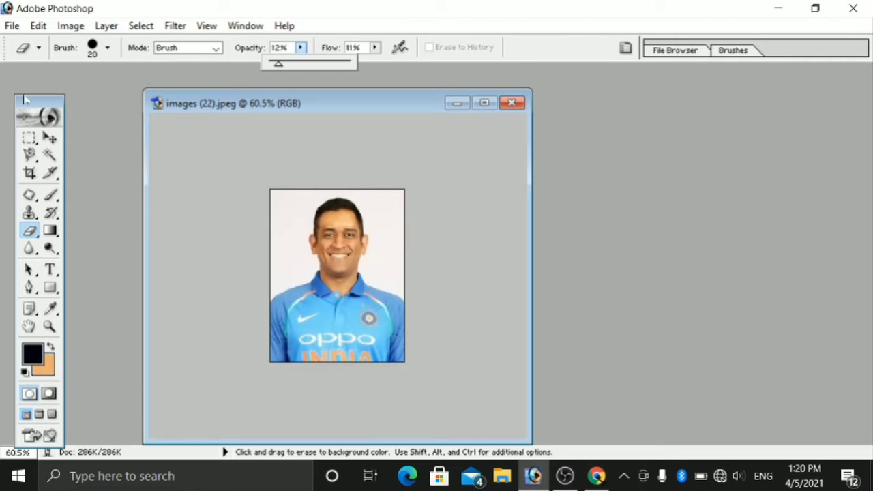
{"action": "left_click", "coordinate": [51, 155]}
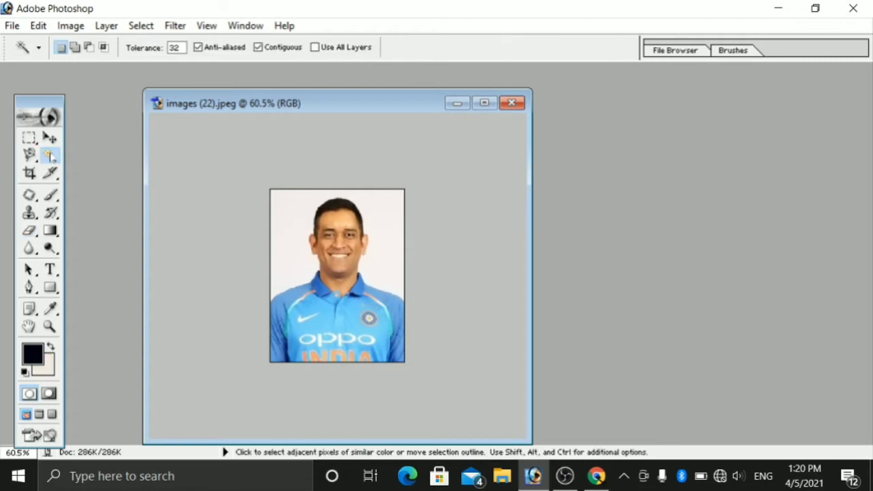
Select the backdrop, set the background colour to pink E314B0, preview the fill, then undo it.
{"action": "left_click", "coordinate": [290, 208]}
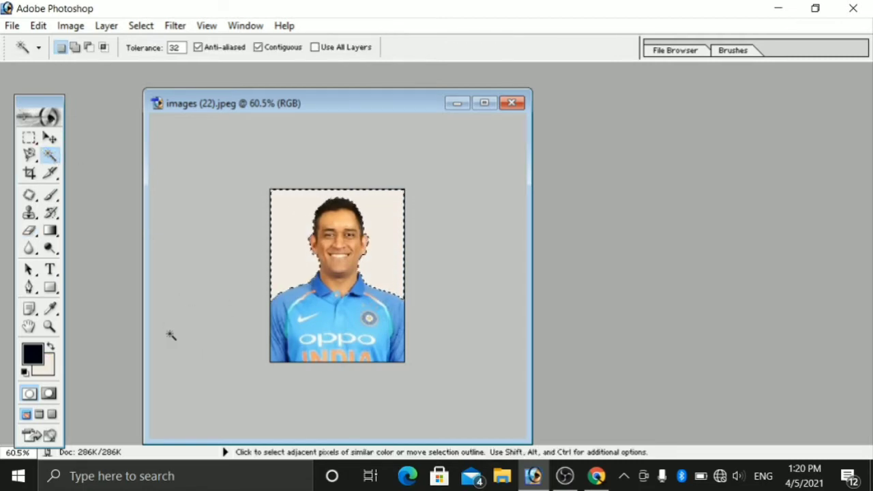
{"action": "key", "text": "i"}
{"action": "left_click", "coordinate": [47, 369]}
{"action": "left_click", "coordinate": [685, 238]}
{"action": "left_click", "coordinate": [721, 276]}
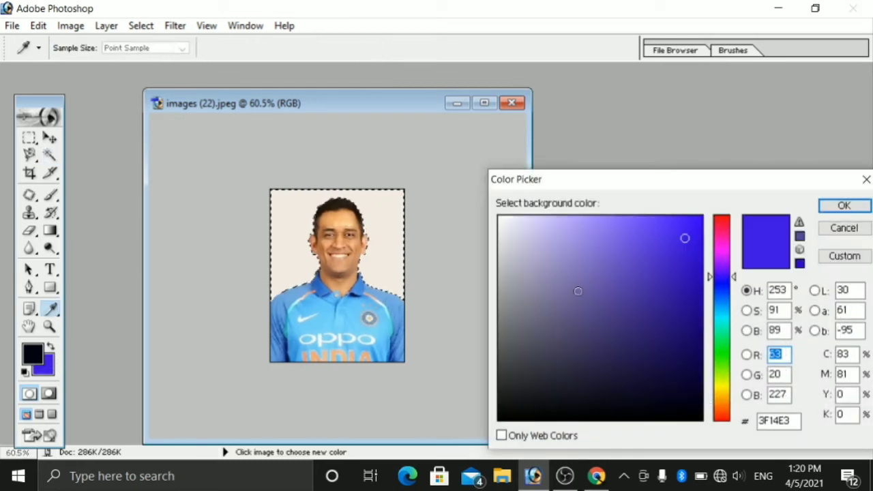
{"action": "left_click", "coordinate": [725, 245]}
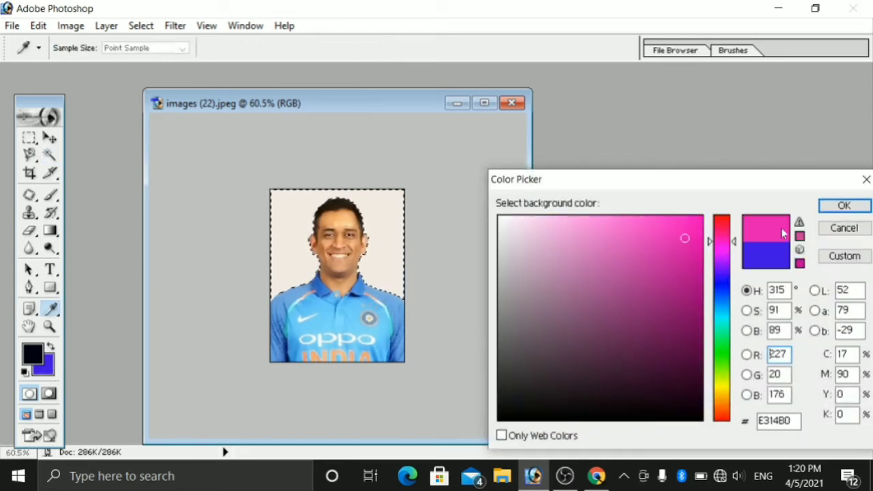
{"action": "left_click", "coordinate": [844, 205]}
{"action": "key", "text": "w"}
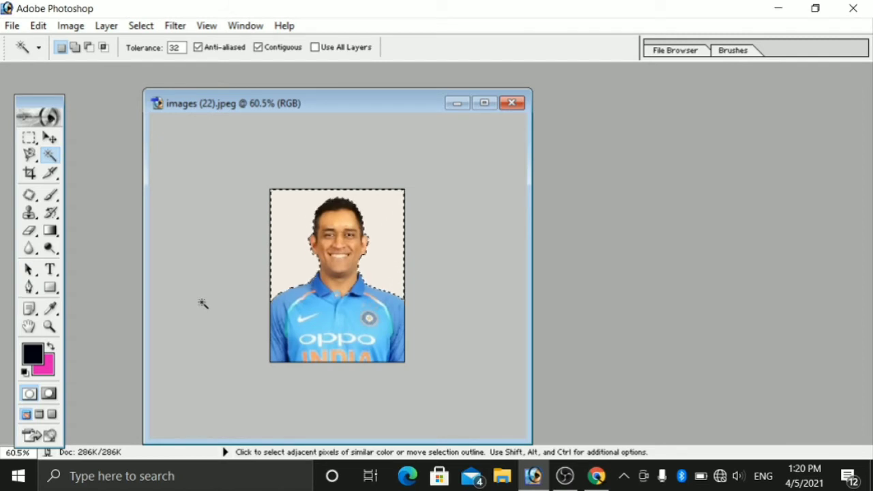
{"action": "key", "text": "ctrl+x"}
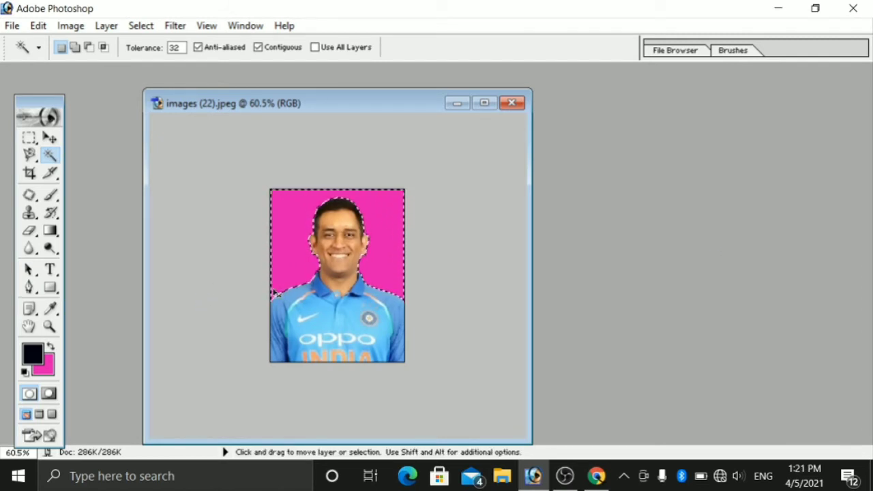
{"action": "key", "text": "ctrl+z"}
{"action": "key", "text": "ctrl+z"}
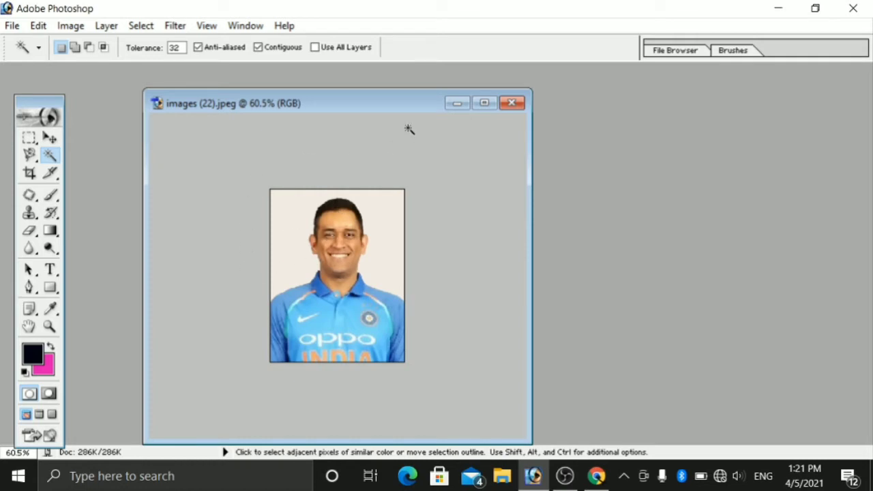
Move the portrait window left and open suit_PNG93208.png using the PNG file-type filter.
{"action": "left_click_drag", "start_coordinate": [330, 105], "coordinate": [196, 86]}
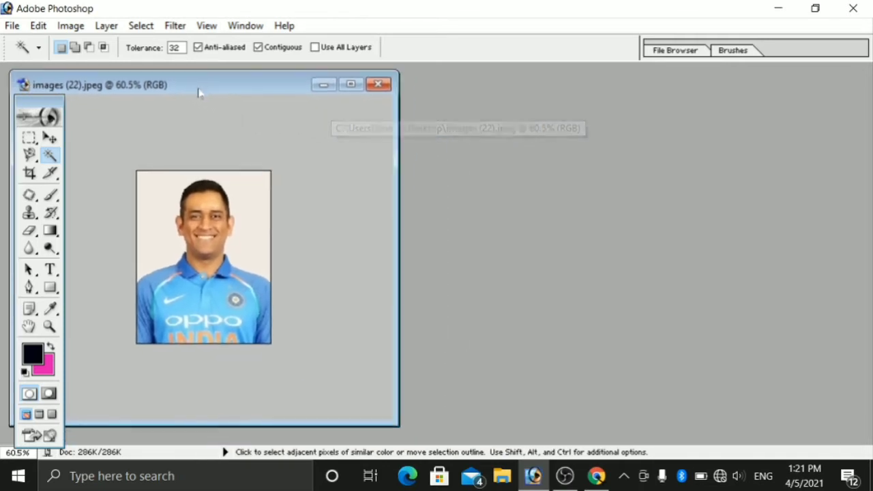
{"action": "double_click", "coordinate": [586, 211]}
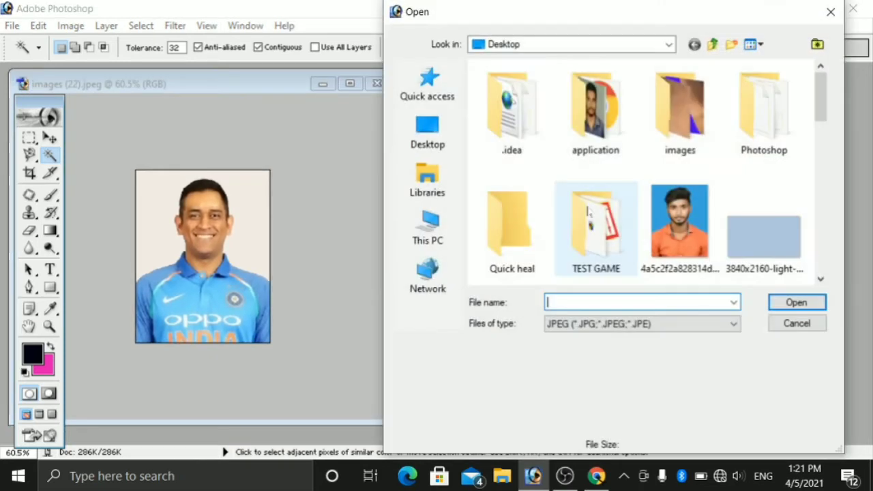
{"action": "left_click", "coordinate": [688, 324]}
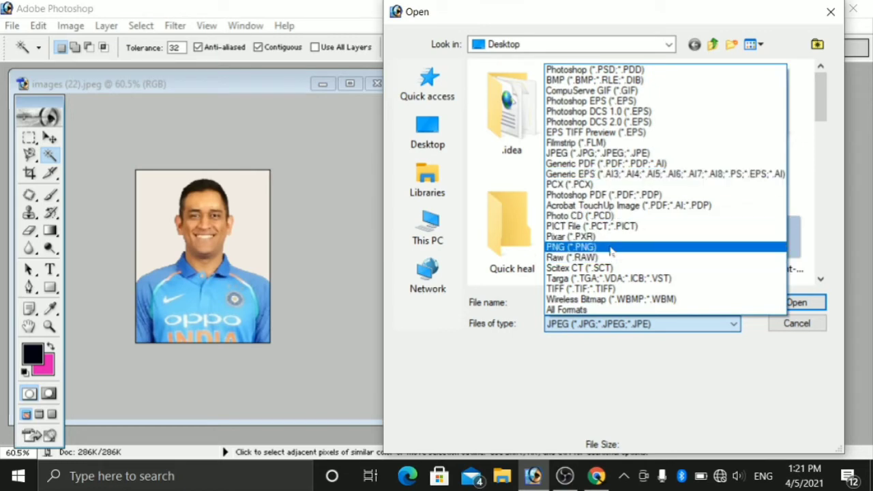
{"action": "left_click", "coordinate": [601, 246]}
{"action": "scroll", "coordinate": [740, 226], "scroll_direction": "down", "scroll_amount": 3}
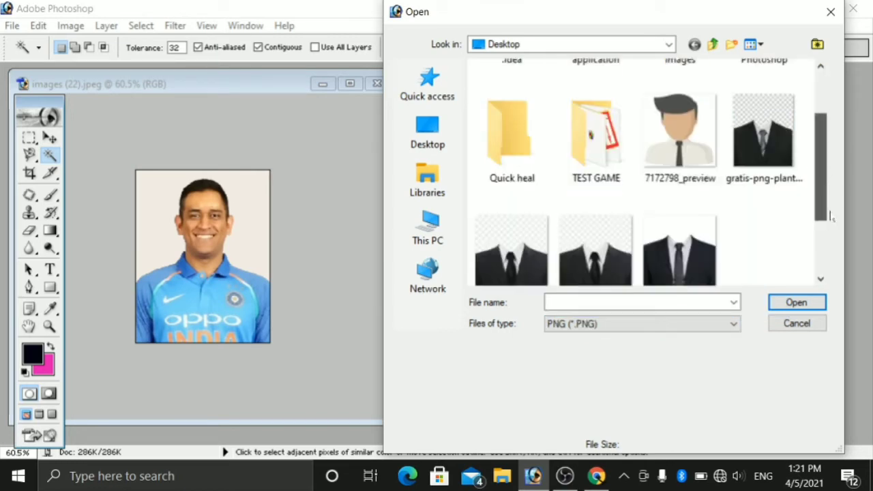
{"action": "left_click", "coordinate": [679, 184]}
{"action": "left_click", "coordinate": [796, 302]}
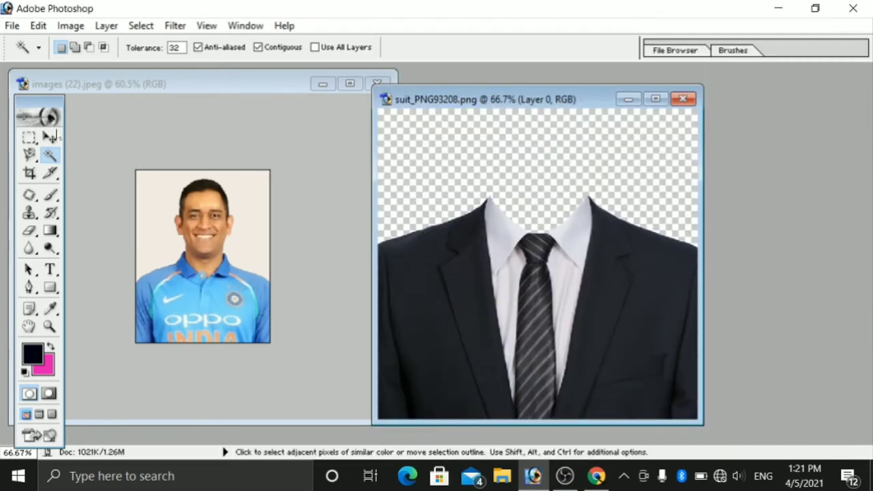
Drag the suit image into the portrait document with the Move tool.
{"action": "left_click", "coordinate": [51, 136]}
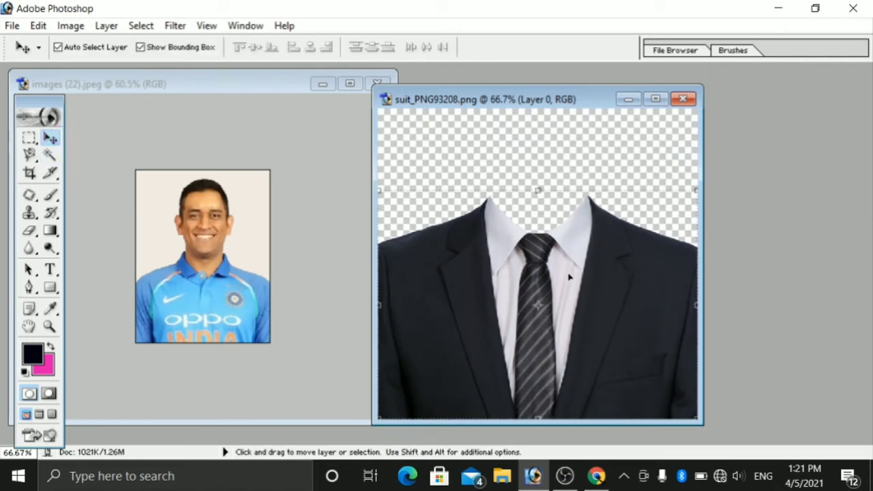
{"action": "left_click_drag", "start_coordinate": [569, 276], "coordinate": [562, 278]}
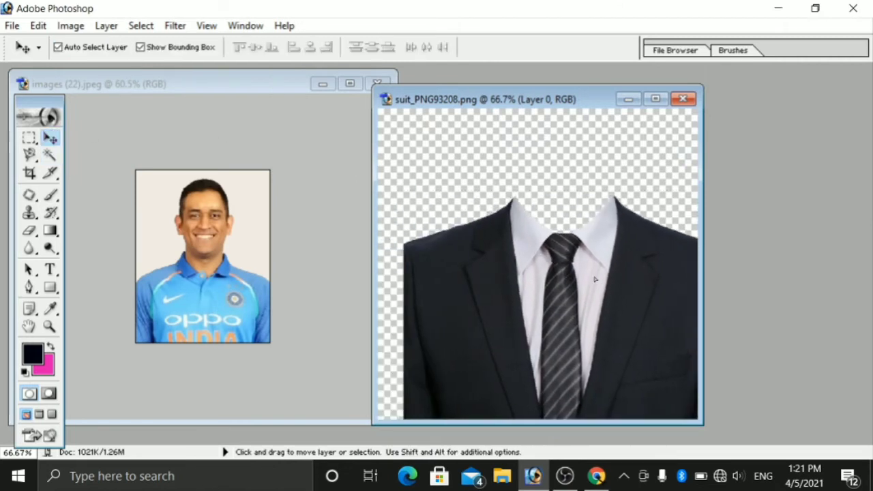
{"action": "left_click_drag", "start_coordinate": [563, 279], "coordinate": [162, 182]}
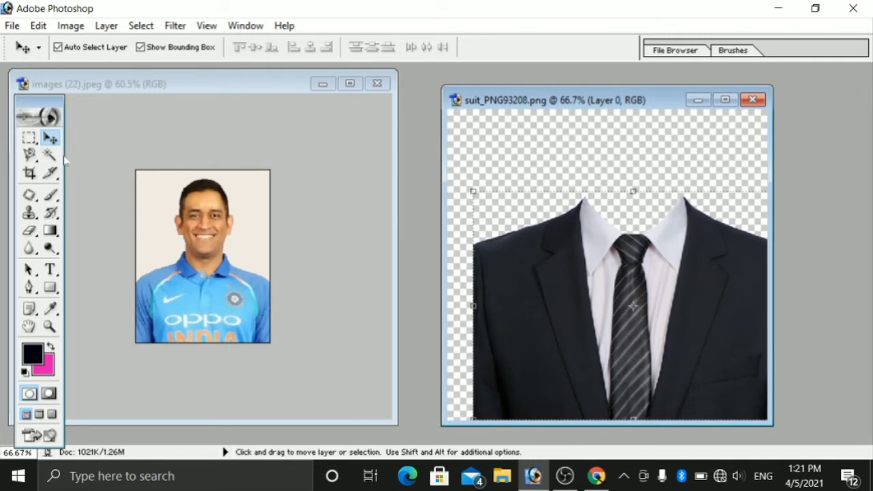
{"action": "mouse_move", "coordinate": [686, 307]}
{"action": "left_mouse_down"}
{"action": "mouse_move", "coordinate": [362, 285]}
{"action": "mouse_move", "coordinate": [213, 287]}
{"action": "left_mouse_up"}
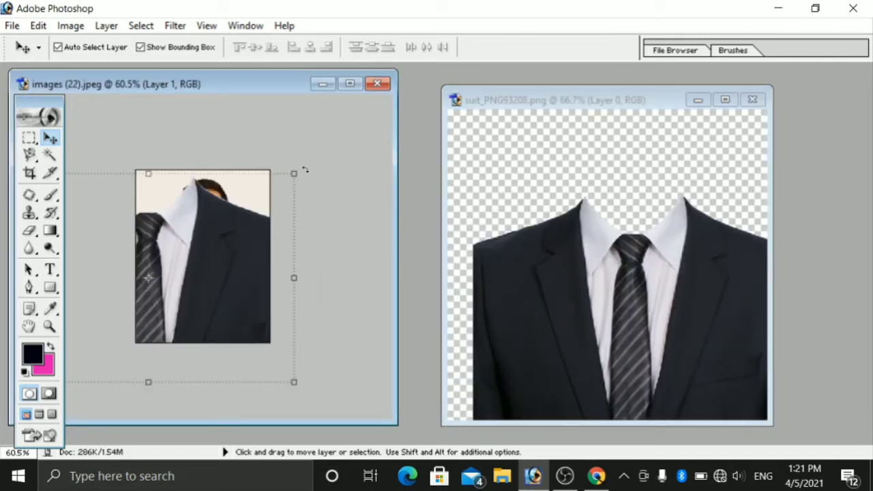
Scale the suit to fit the player's shoulders and zoom in to check the fit.
{"action": "mouse_move", "coordinate": [295, 177]}
{"action": "left_mouse_down"}
{"action": "mouse_move", "coordinate": [81, 311]}
{"action": "mouse_move", "coordinate": [214, 282]}
{"action": "left_mouse_up"}
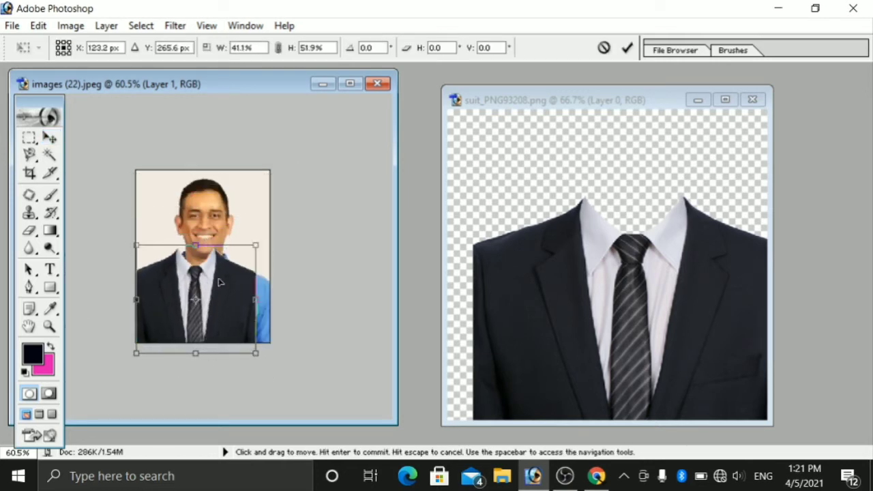
{"action": "left_click_drag", "start_coordinate": [256, 353], "coordinate": [269, 357]}
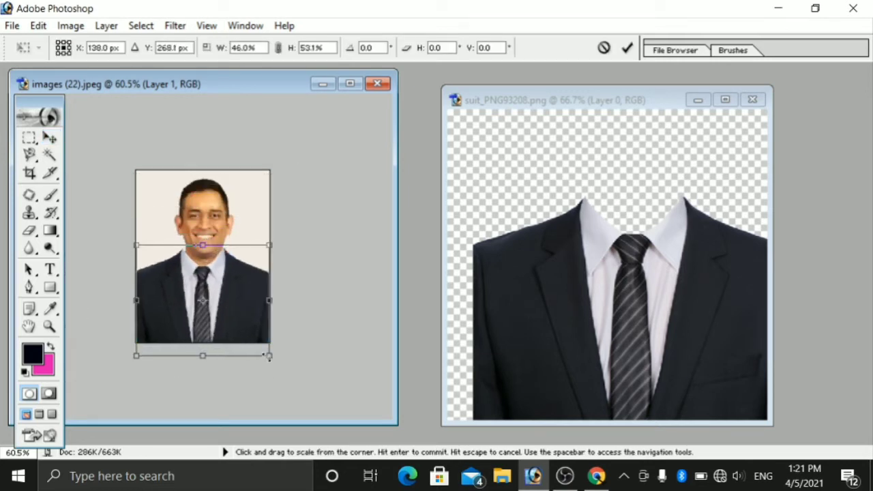
{"action": "key", "text": "Return"}
{"action": "key", "text": "ctrl+t"}
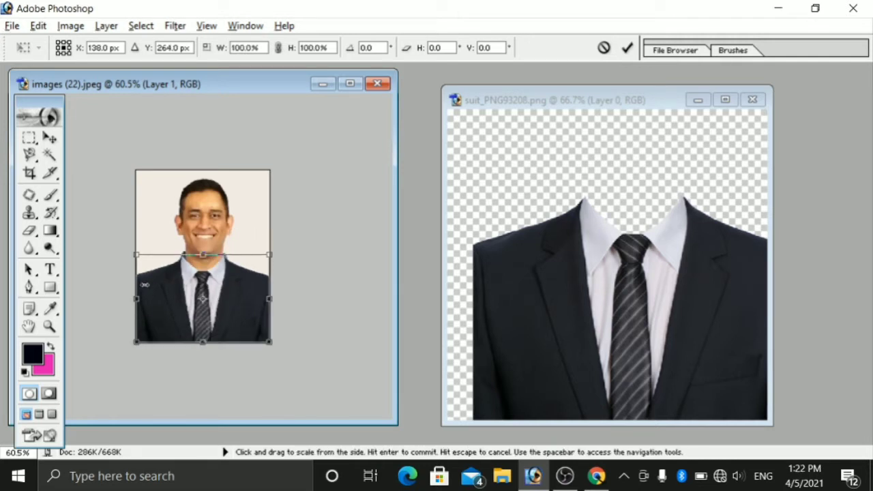
{"action": "left_click_drag", "start_coordinate": [145, 285], "coordinate": [243, 241]}
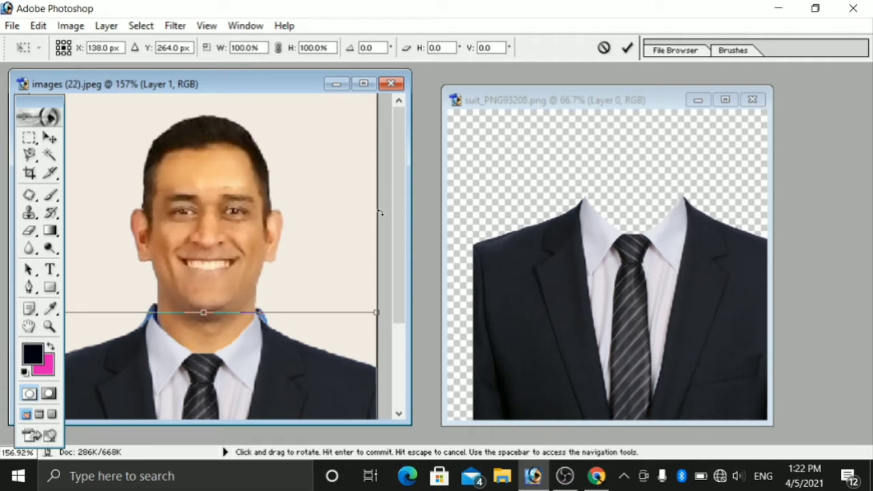
{"action": "left_click_drag", "start_coordinate": [399, 225], "coordinate": [399, 271]}
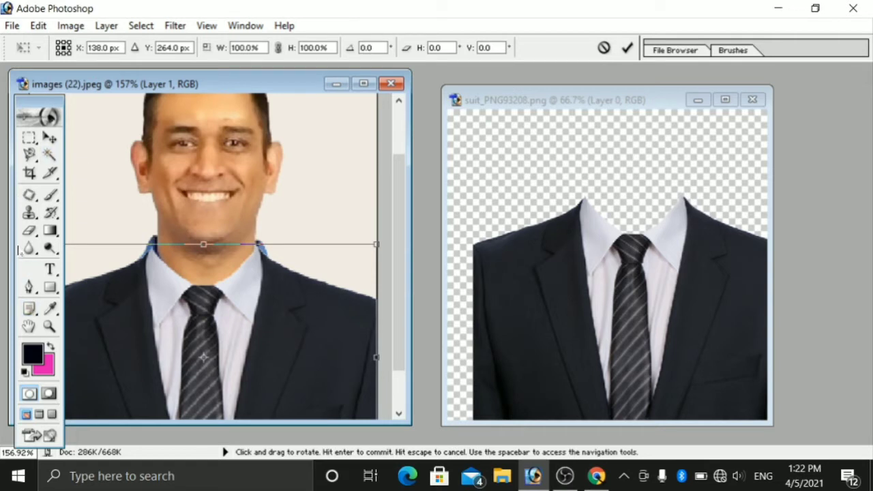
Select the plain Eraser at brush size 9 with near-white F4E7F1 as background colour.
{"action": "left_click", "coordinate": [29, 230]}
{"action": "left_click", "coordinate": [91, 234]}
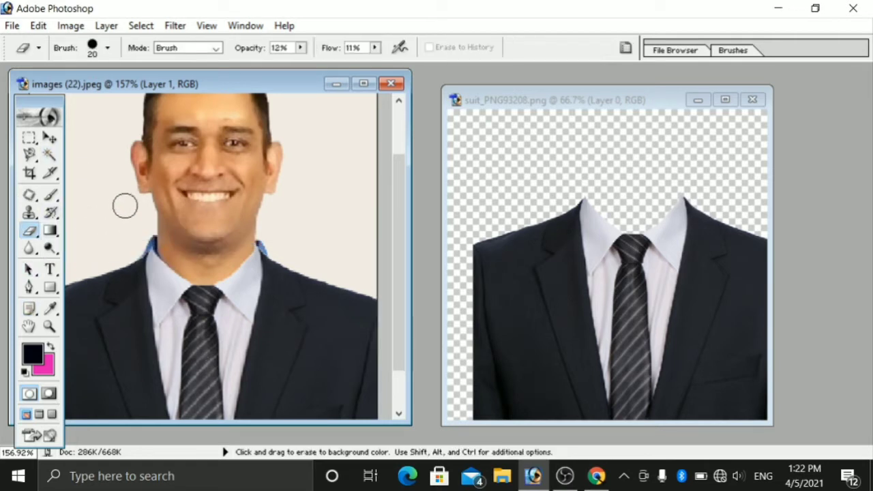
{"action": "left_click", "coordinate": [47, 370]}
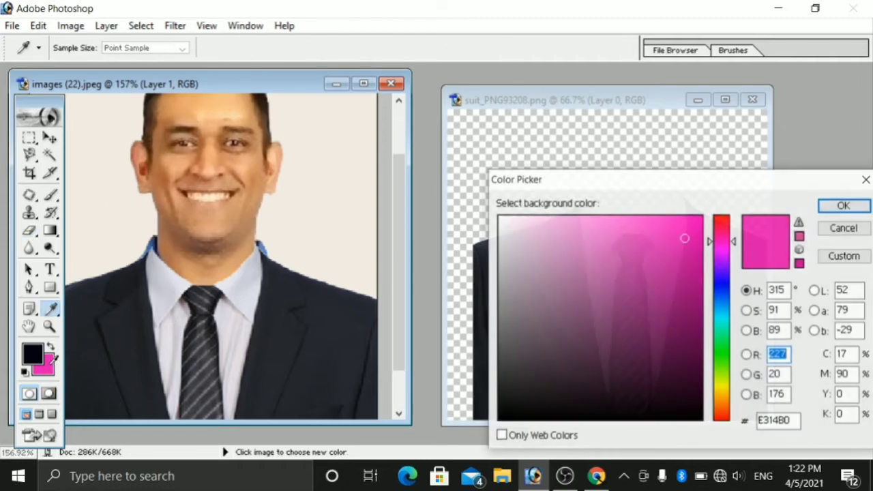
{"action": "left_click", "coordinate": [508, 225]}
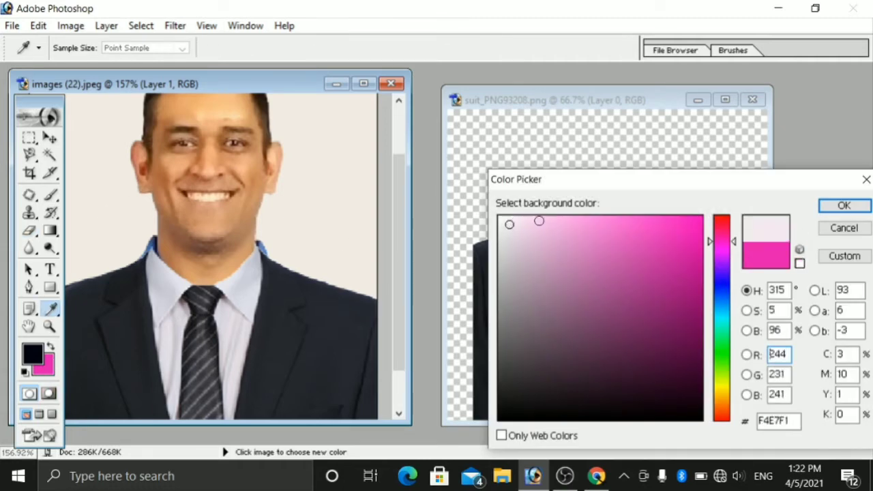
{"action": "left_click", "coordinate": [845, 206]}
{"action": "key", "text": "e"}
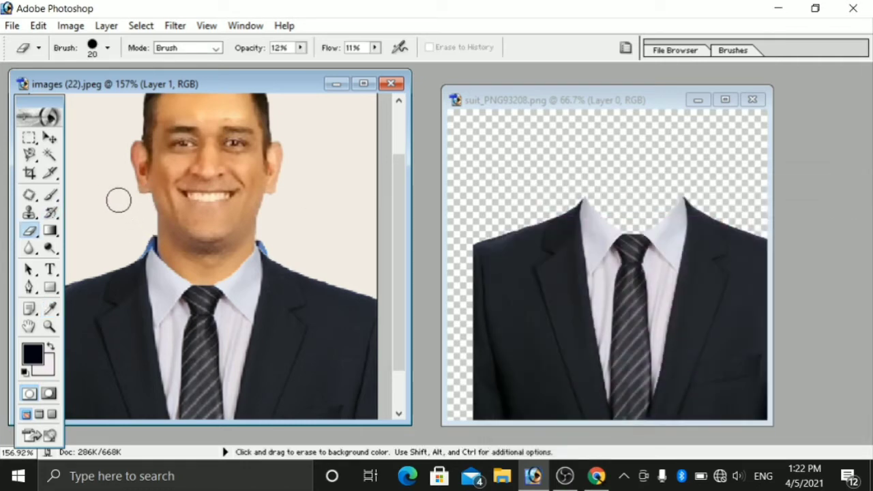
{"action": "key", "text": "bracketleft"}
{"action": "key", "text": "bracketleft"}
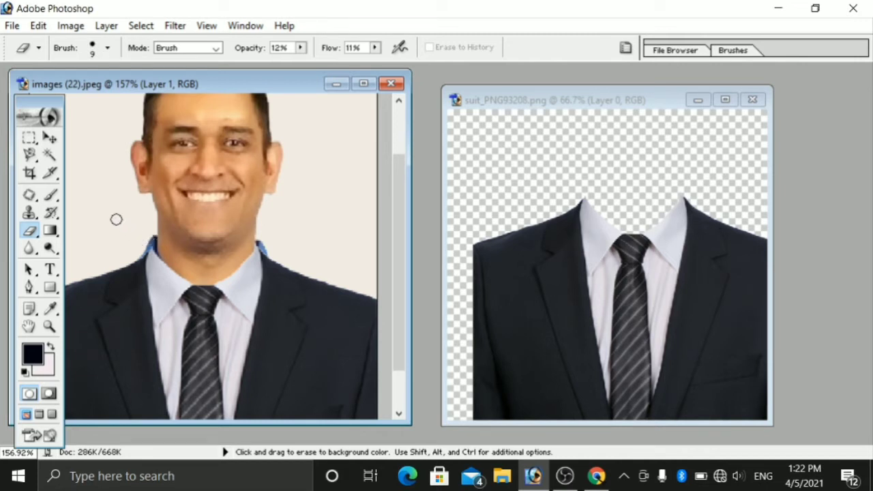
Raise the eraser opacity to 73% and commit the suit's transform.
{"action": "left_click", "coordinate": [301, 48]}
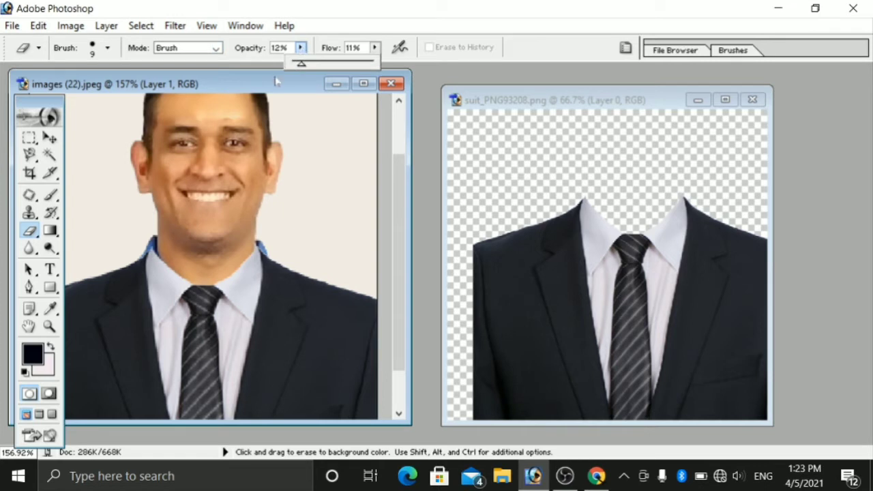
{"action": "left_click", "coordinate": [350, 64]}
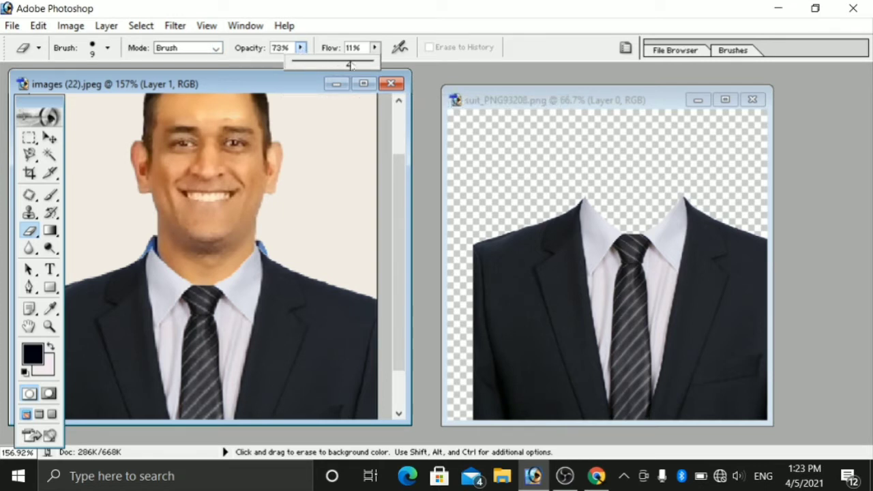
{"action": "left_click", "coordinate": [148, 240]}
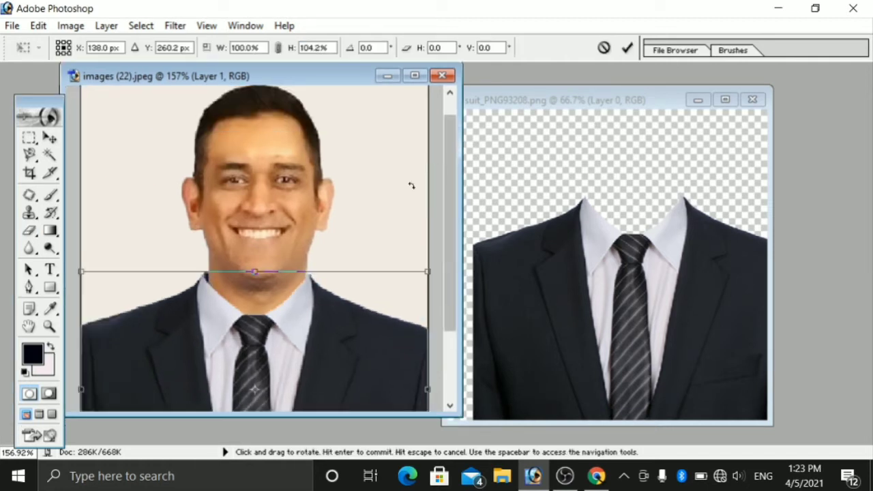
{"action": "key", "text": "Return"}
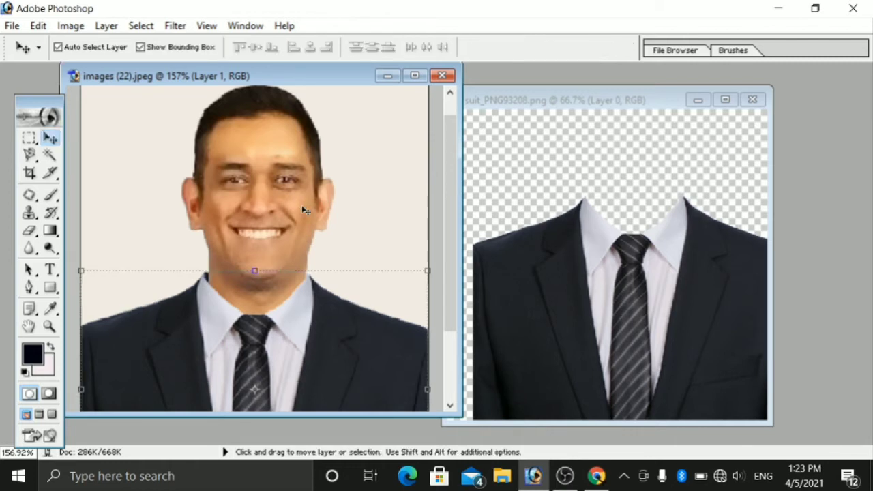
Close suit_PNG93208.png without saving its changes.
{"action": "scroll", "coordinate": [305, 211], "scroll_direction": "up", "scroll_amount": 2}
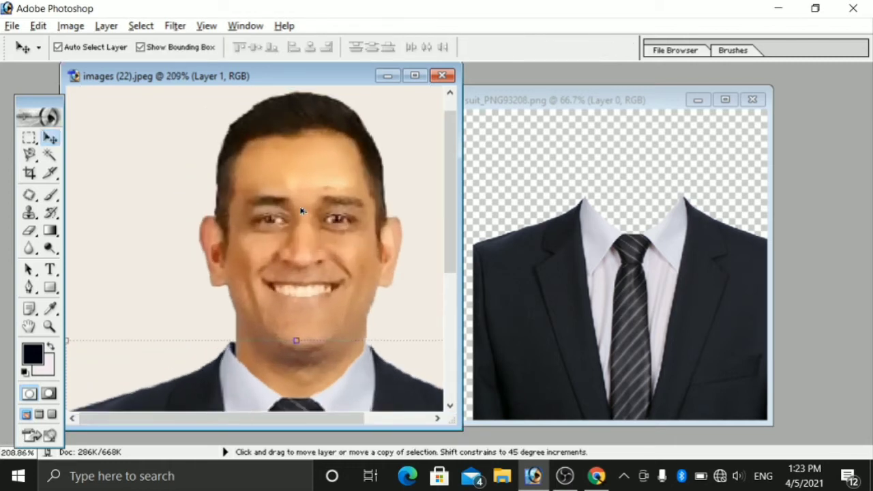
{"action": "scroll", "coordinate": [304, 210], "scroll_direction": "down", "scroll_amount": 2}
{"action": "scroll", "coordinate": [303, 211], "scroll_direction": "down", "scroll_amount": 2}
{"action": "scroll", "coordinate": [302, 211], "scroll_direction": "down", "scroll_amount": 1}
{"action": "scroll", "coordinate": [301, 212], "scroll_direction": "down", "scroll_amount": 1}
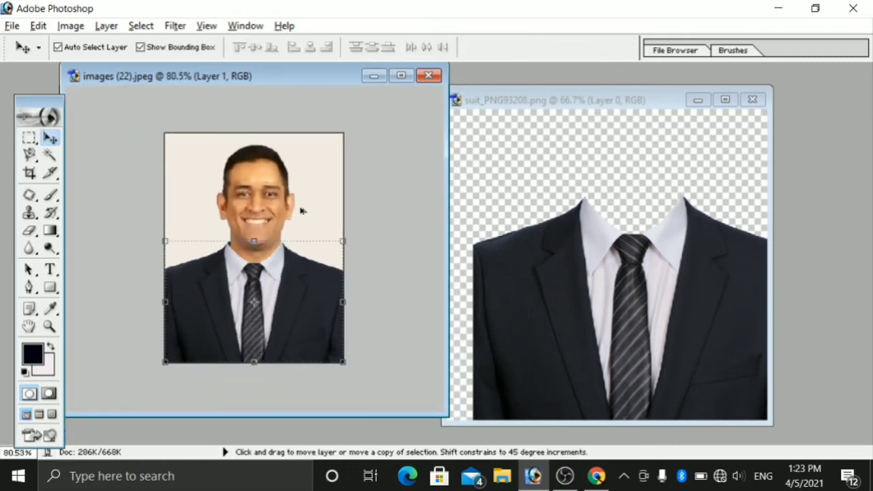
{"action": "scroll", "coordinate": [301, 213], "scroll_direction": "down", "scroll_amount": 1}
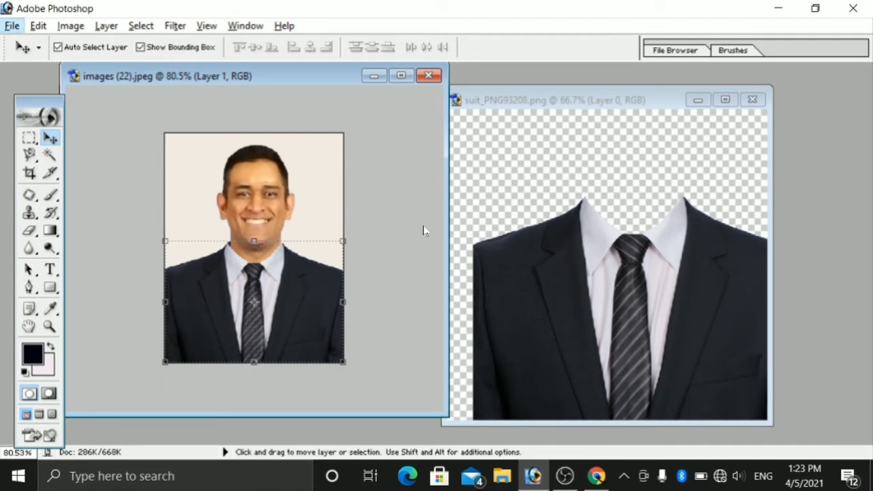
{"action": "left_click", "coordinate": [470, 191]}
{"action": "left_click", "coordinate": [754, 100]}
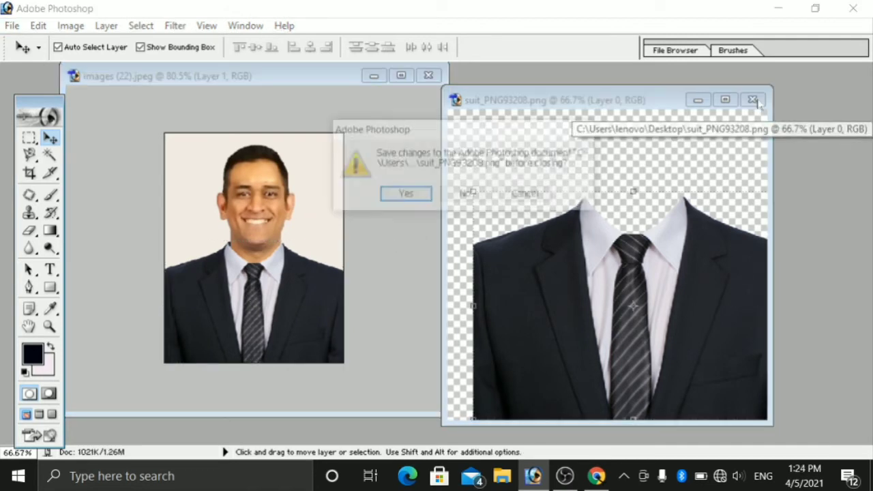
{"action": "left_click", "coordinate": [467, 193]}
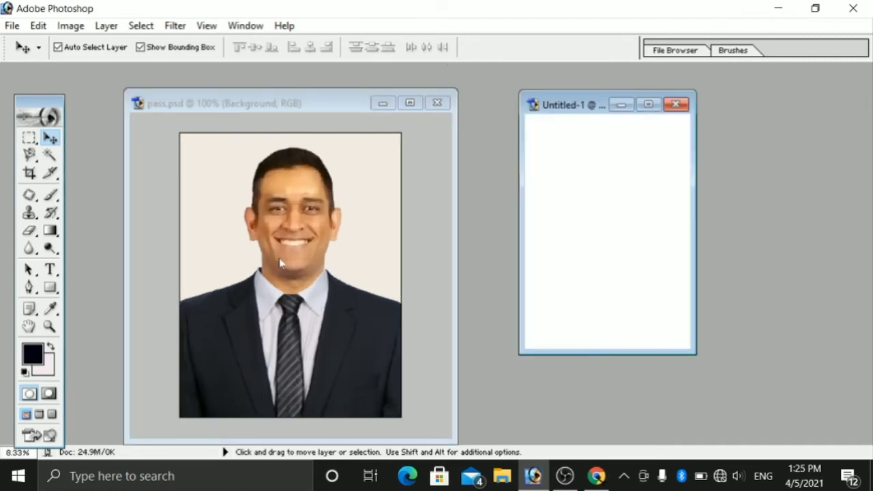
Drag the pass.psd photo into Untitled-1, then close Untitled-1 without saving.
{"action": "left_click", "coordinate": [286, 212]}
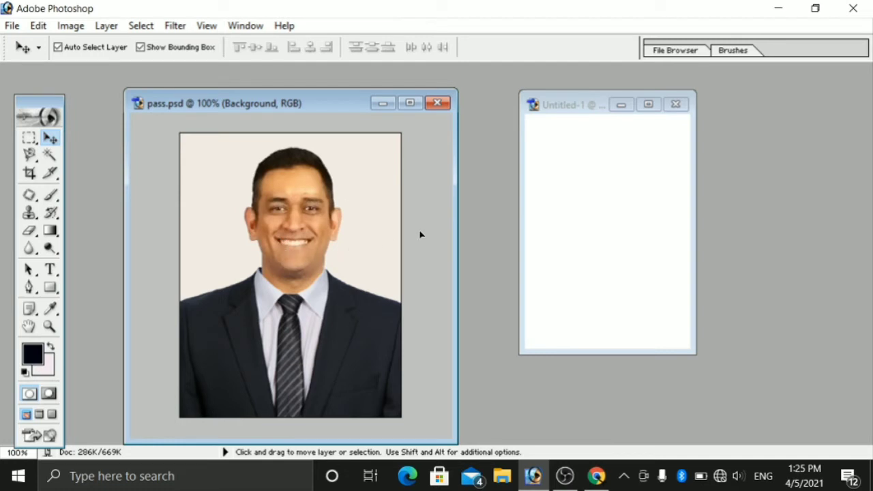
{"action": "left_click_drag", "start_coordinate": [421, 235], "coordinate": [557, 208]}
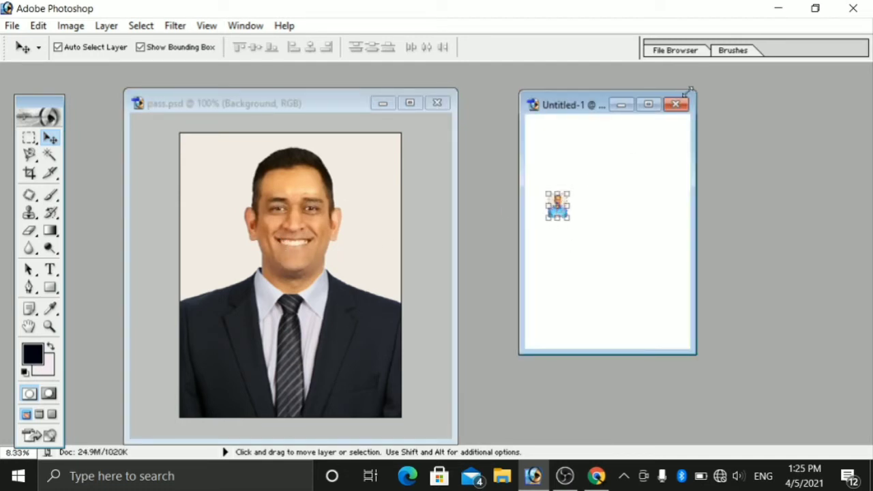
{"action": "left_click", "coordinate": [675, 103]}
{"action": "left_click", "coordinate": [466, 197]}
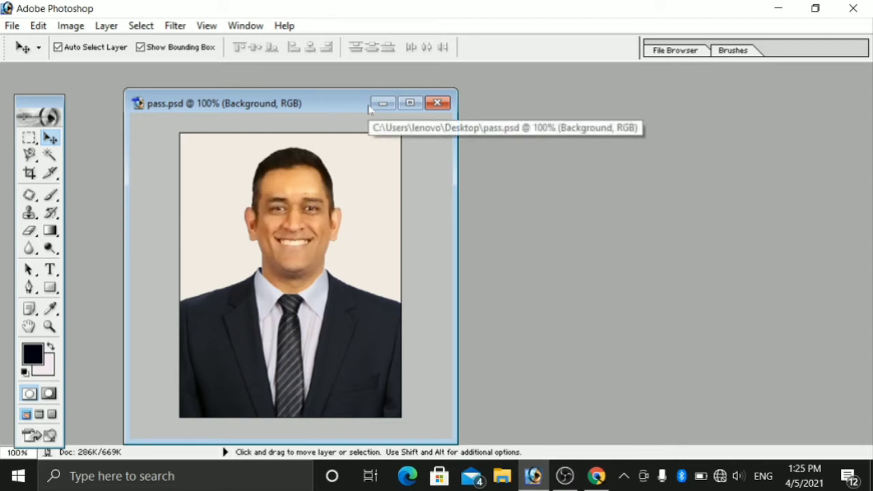
{"action": "left_click", "coordinate": [14, 26]}
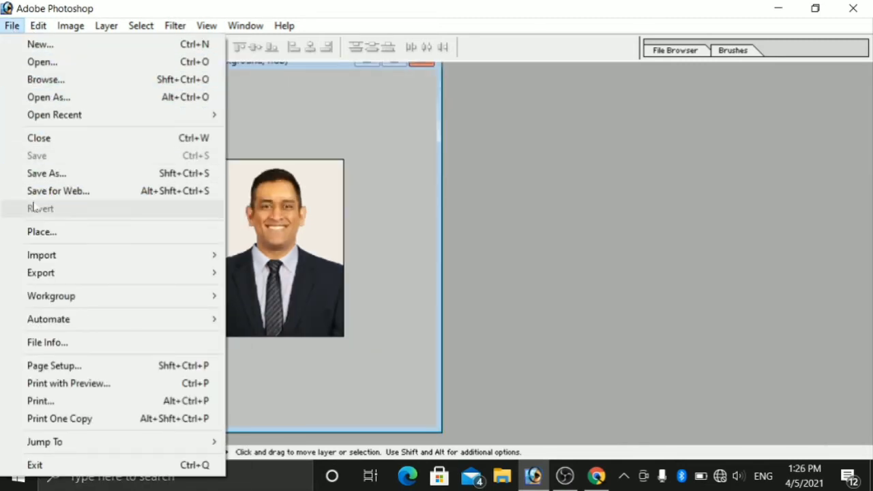
Save the suited portrait as JPEG 'ss' on the Desktop at Maximum quality 10.
{"action": "left_click", "coordinate": [67, 173]}
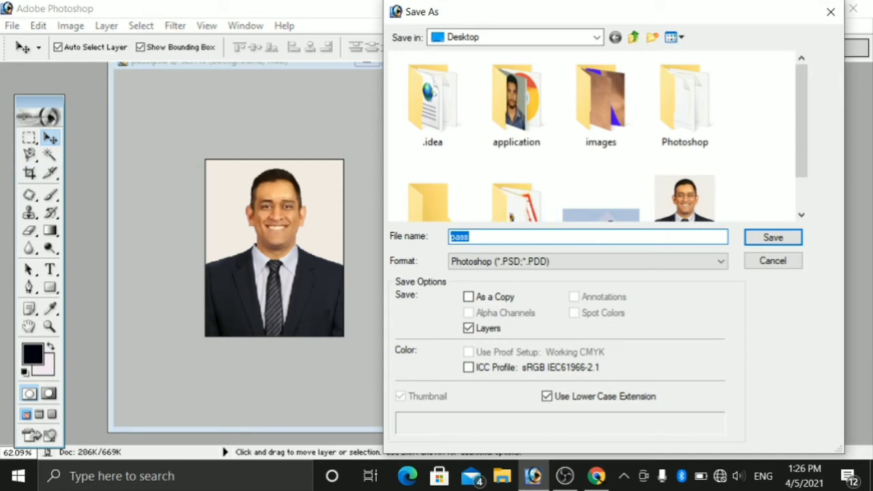
{"action": "type", "text": "s"}
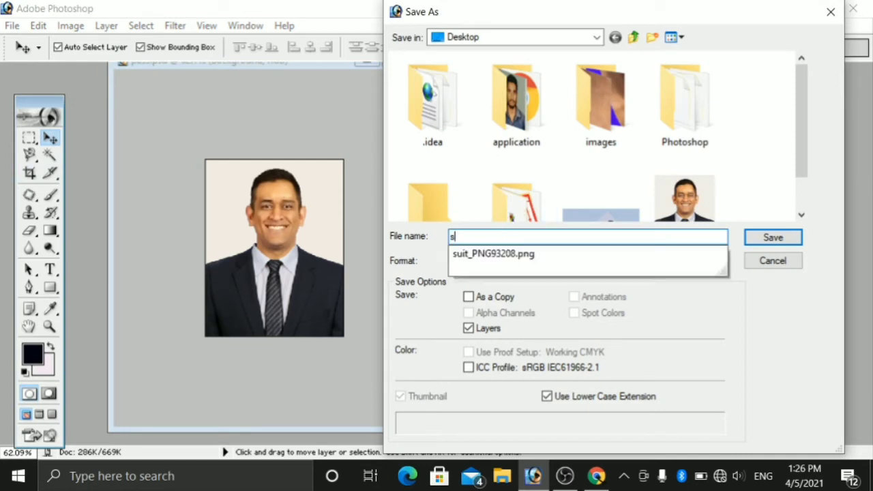
{"action": "type", "text": "s"}
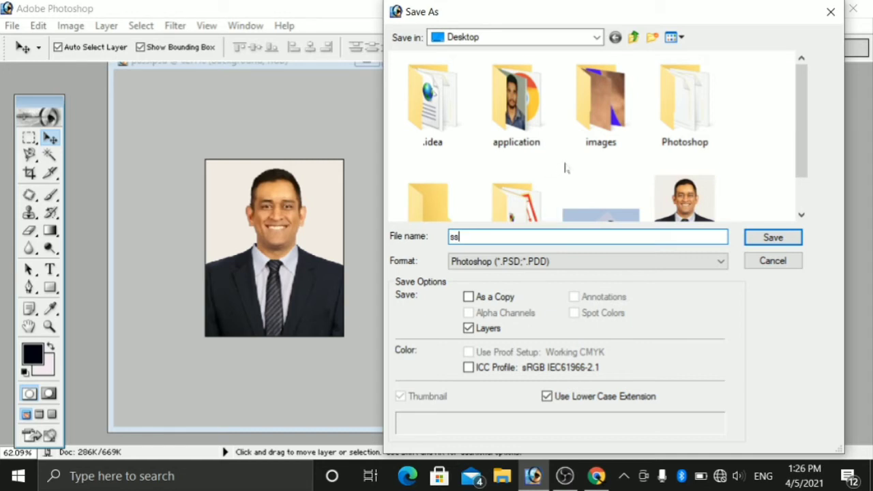
{"action": "left_click", "coordinate": [655, 262]}
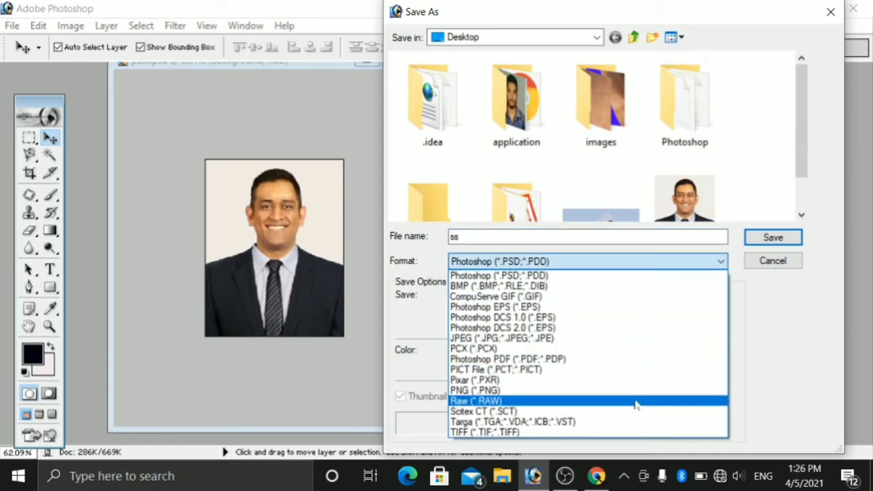
{"action": "left_click", "coordinate": [633, 339]}
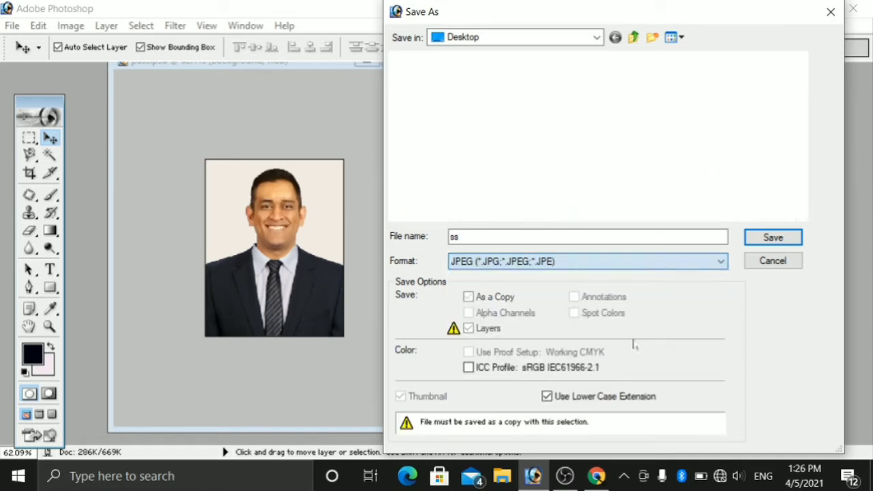
{"action": "left_click", "coordinate": [767, 238]}
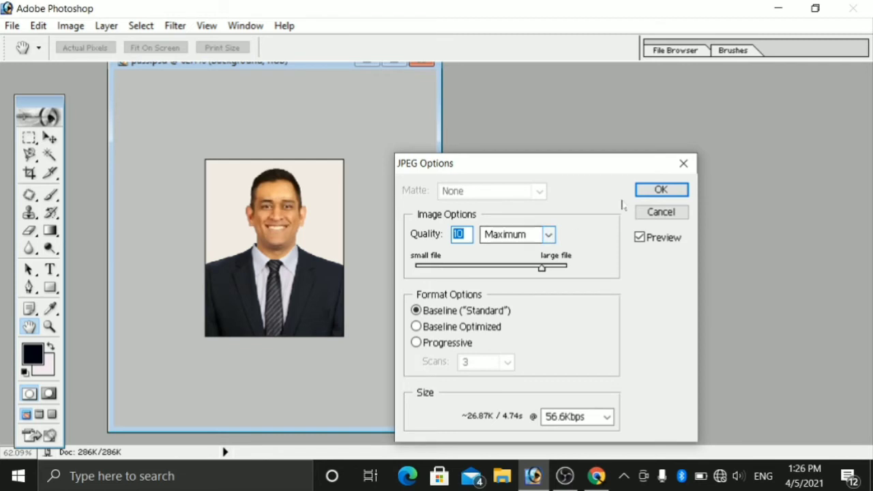
{"action": "left_click", "coordinate": [670, 191]}
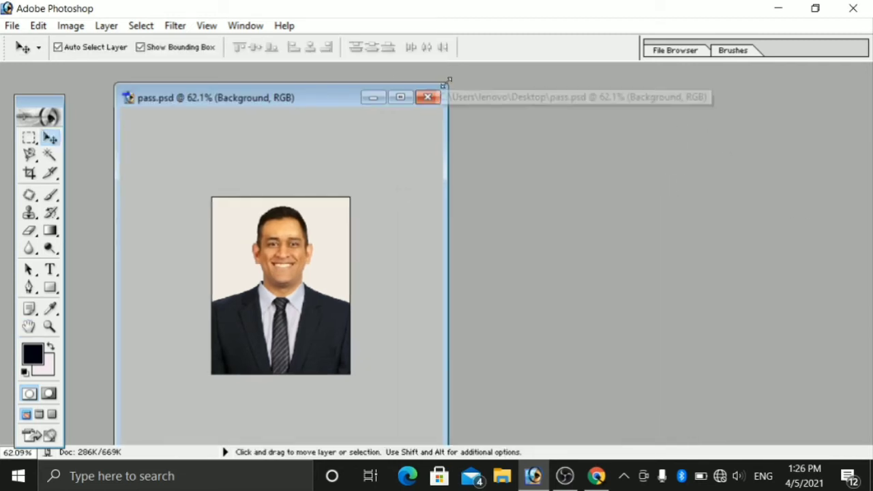
Close pass.psd, then open ss.jpg from the Desktop at 100%.
{"action": "left_click", "coordinate": [429, 97]}
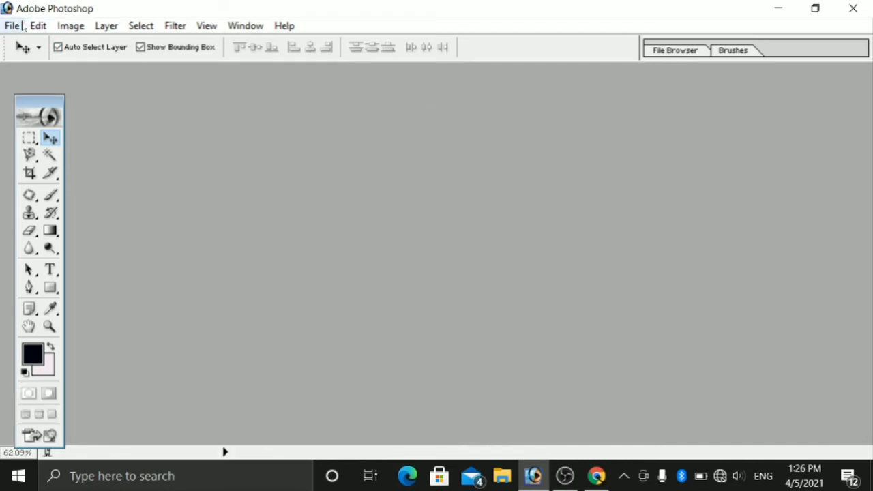
{"action": "left_click", "coordinate": [12, 26]}
{"action": "left_click", "coordinate": [41, 62]}
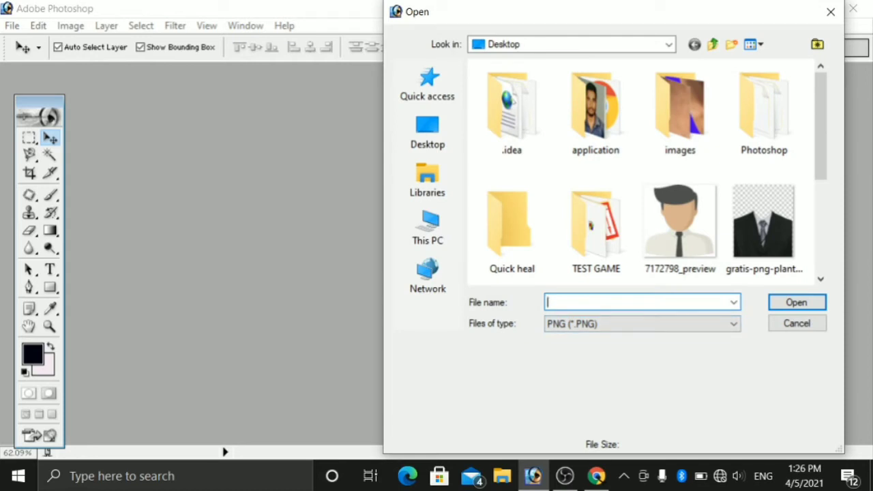
{"action": "type", "text": "p"}
{"action": "key", "text": "BackSpace"}
{"action": "type", "text": "ss"}
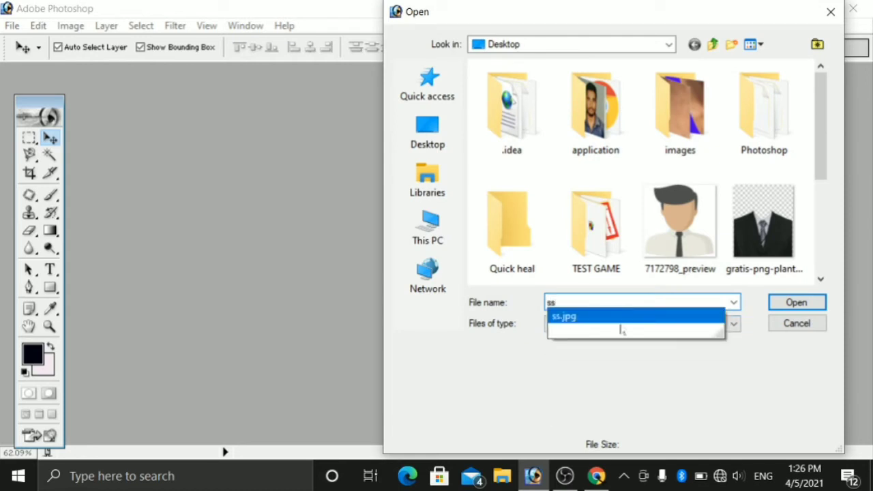
{"action": "left_click", "coordinate": [620, 320]}
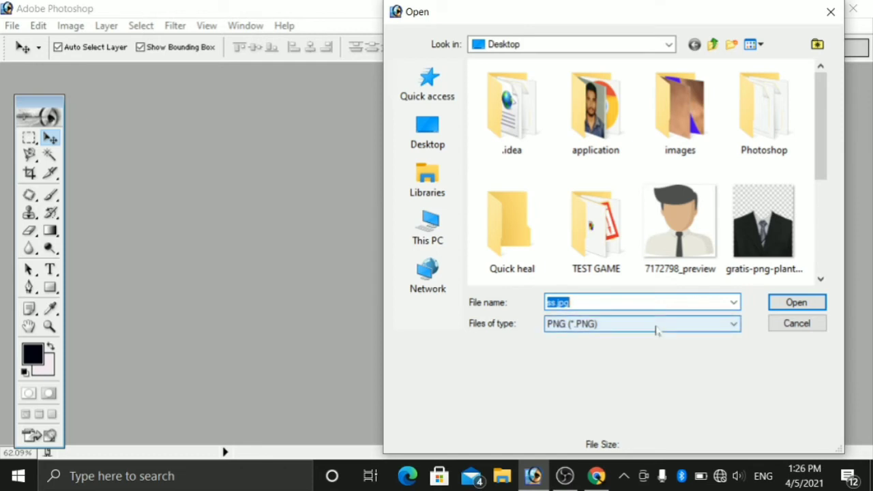
{"action": "left_click", "coordinate": [791, 302]}
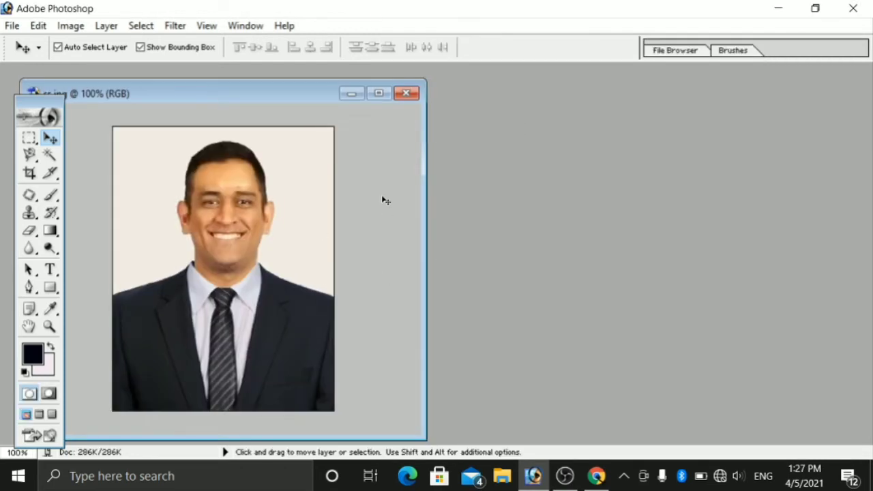
{"action": "left_click", "coordinate": [11, 25]}
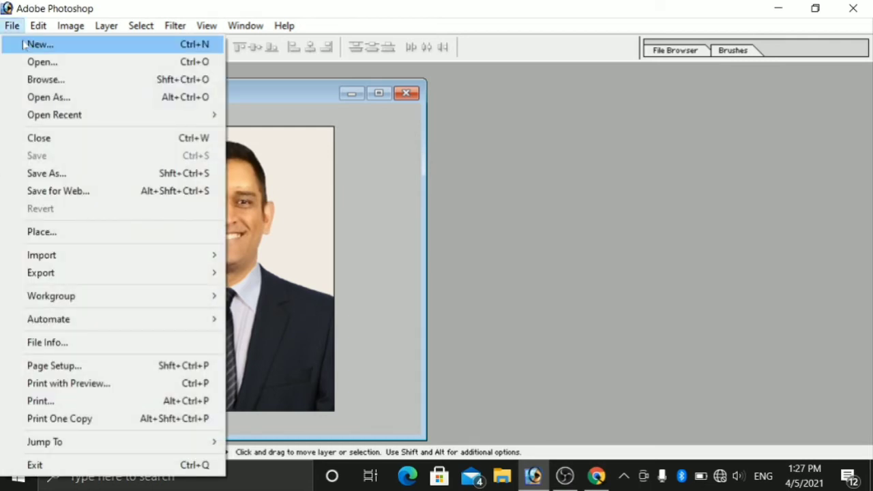
Create a blank A4 document (210×297 mm, 300 ppi) placed to the right of ss.jpg.
{"action": "left_click", "coordinate": [35, 43]}
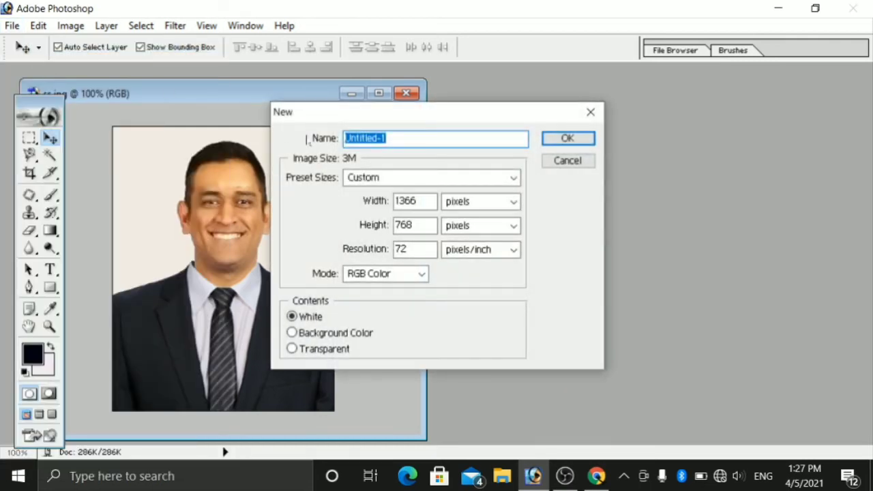
{"action": "left_click", "coordinate": [397, 179]}
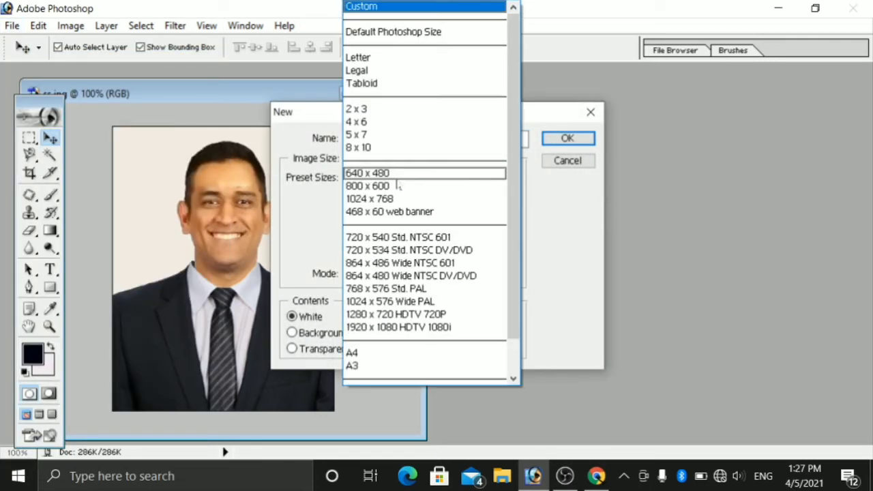
{"action": "left_click", "coordinate": [355, 353]}
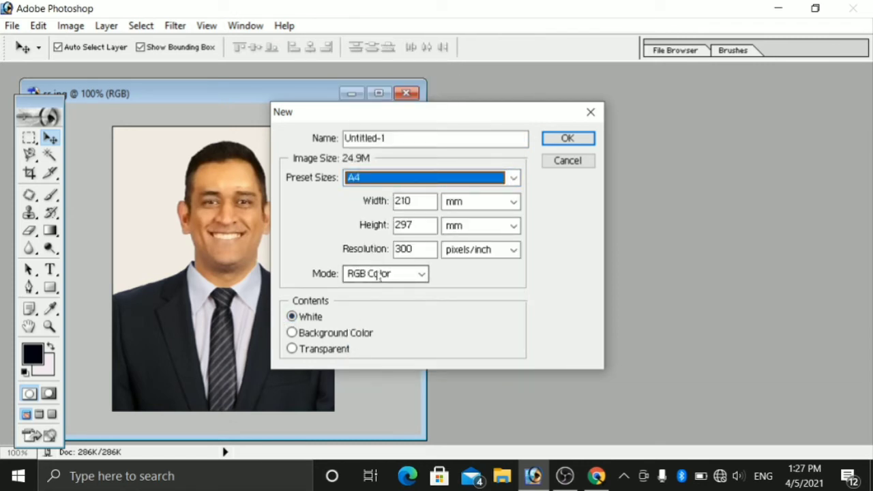
{"action": "left_click", "coordinate": [569, 138]}
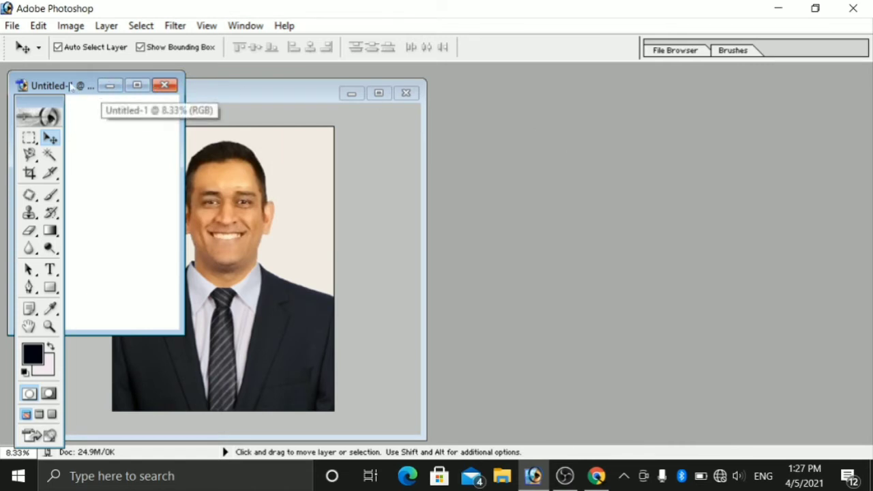
{"action": "left_click_drag", "start_coordinate": [72, 84], "coordinate": [696, 123]}
{"action": "key", "text": "ctrl+0"}
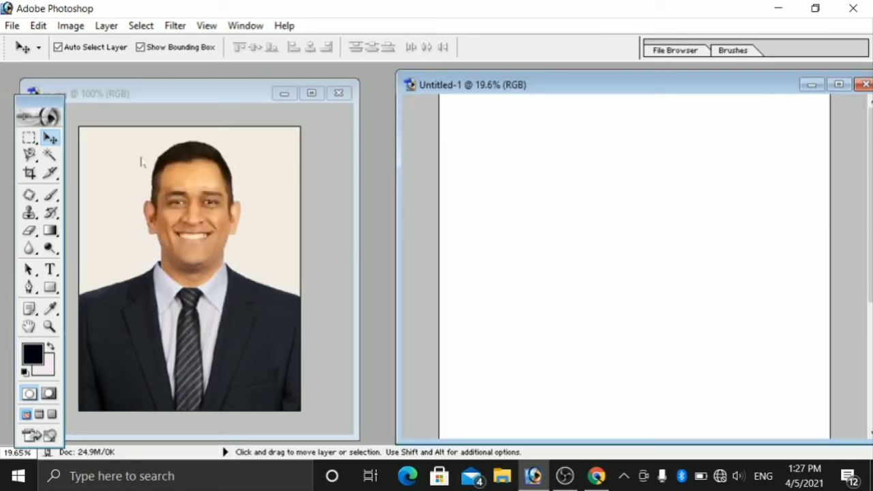
Place the portrait at the A4 page's top-left and duplicate it side by side.
{"action": "left_click", "coordinate": [251, 213]}
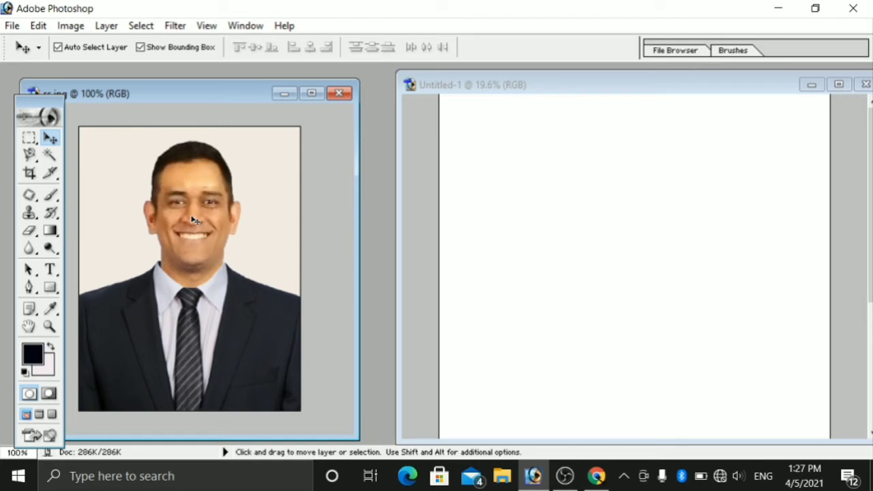
{"action": "left_click_drag", "start_coordinate": [234, 199], "coordinate": [480, 128]}
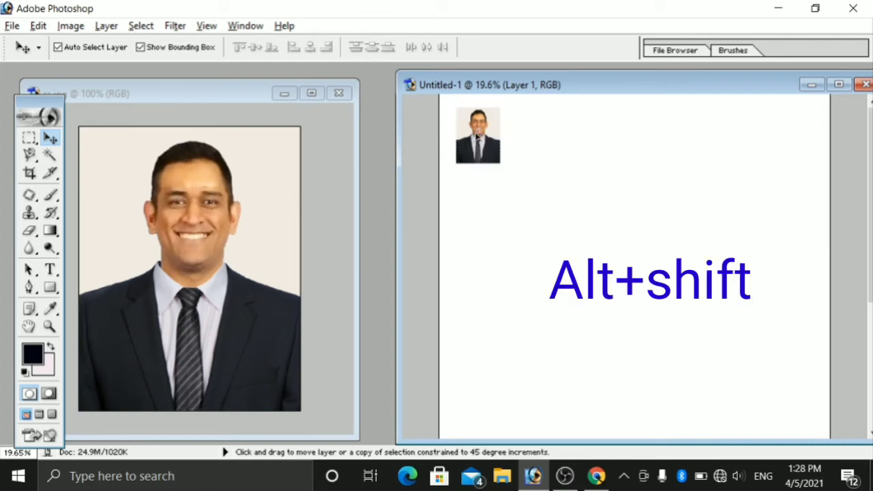
{"action": "mouse_move", "coordinate": [477, 136]}
{"action": "left_mouse_down"}
{"action": "mouse_move", "coordinate": [618, 143]}
{"action": "mouse_move", "coordinate": [599, 165]}
{"action": "left_mouse_up"}
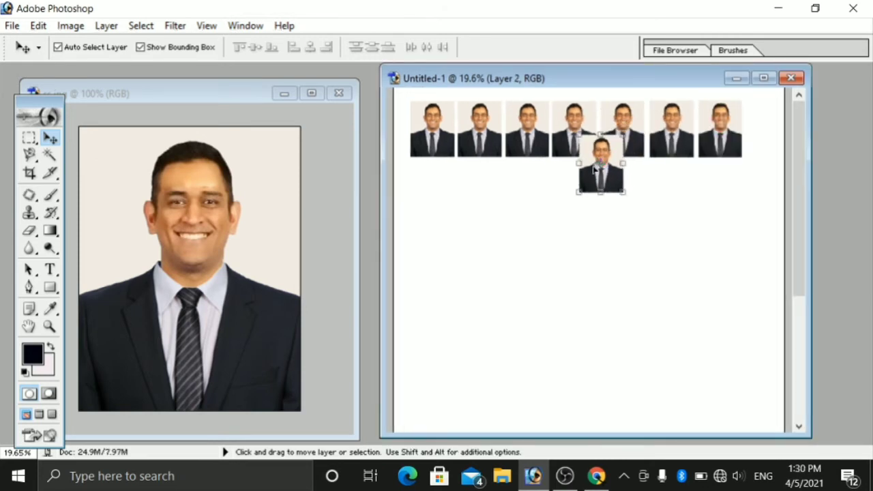
Delete the stray Layer 2 portrait copy in the Layers palette.
{"action": "left_click", "coordinate": [246, 25]}
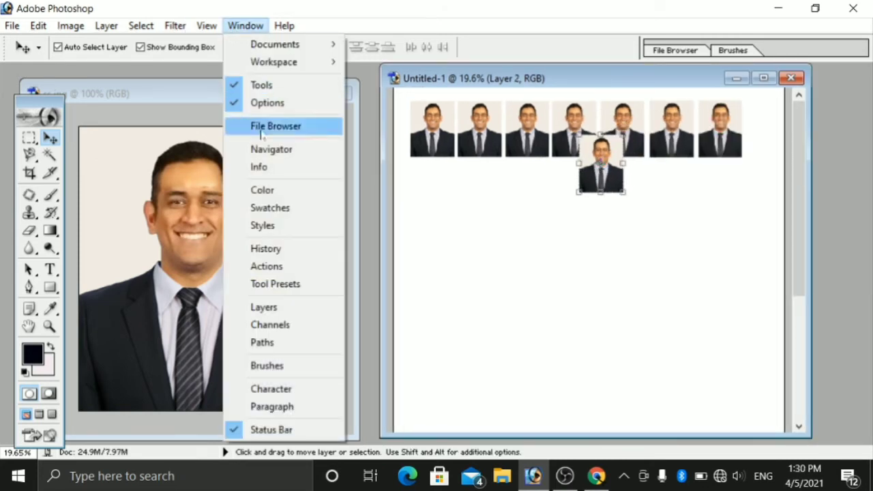
{"action": "left_click", "coordinate": [281, 307]}
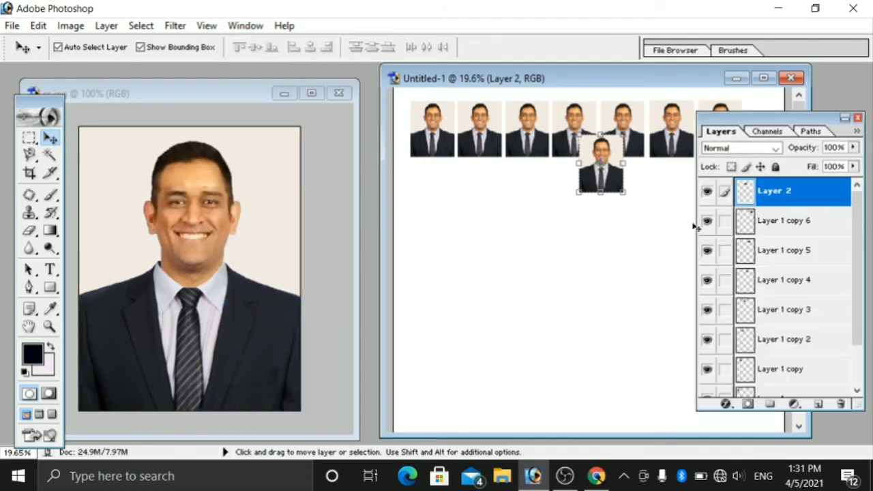
{"action": "left_click", "coordinate": [764, 225]}
{"action": "left_click", "coordinate": [784, 192]}
{"action": "left_click", "coordinate": [842, 405]}
{"action": "left_click", "coordinate": [421, 197]}
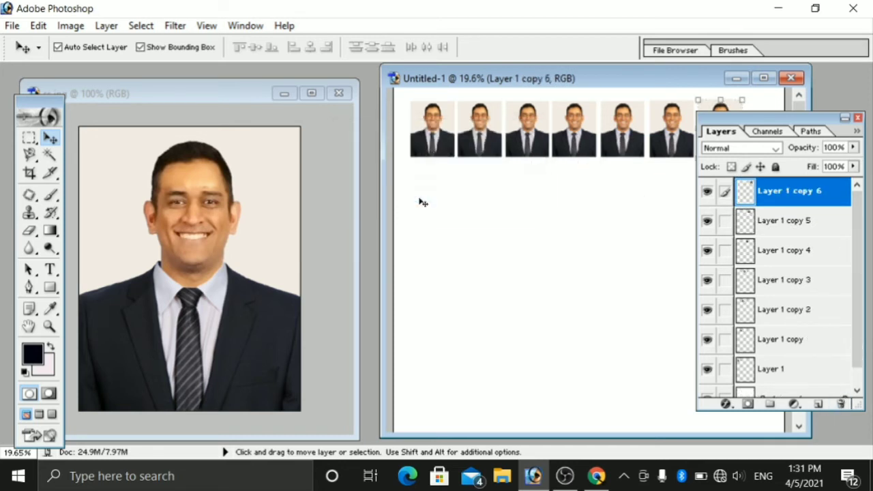
{"action": "left_click", "coordinate": [858, 119]}
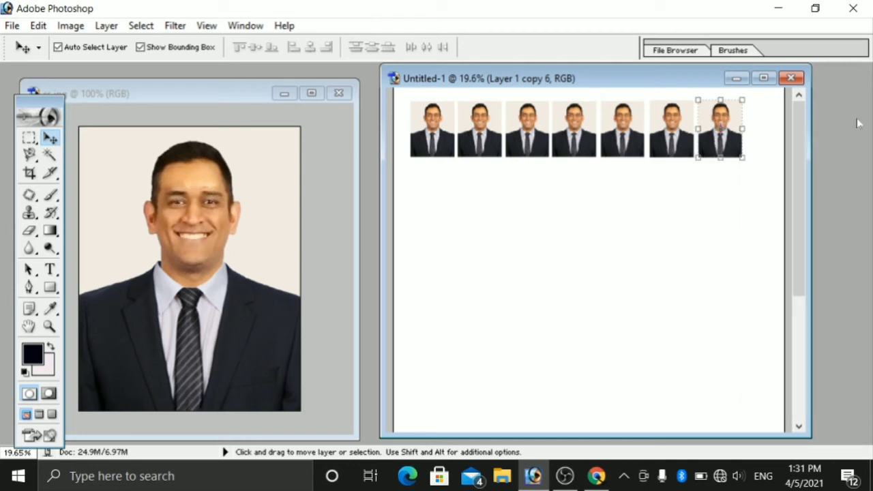
{"action": "key", "text": "ctrl+t"}
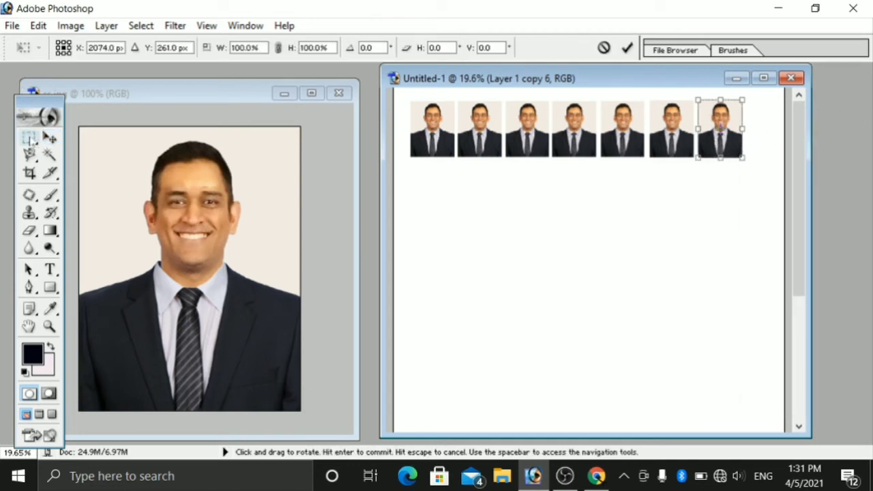
{"action": "right_click", "coordinate": [31, 139]}
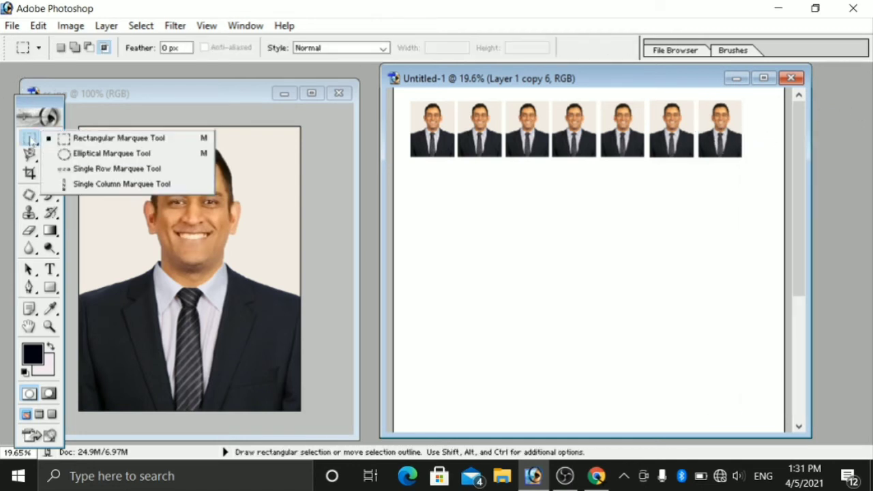
Marquee the row of seven portraits, copy it merged and paste it as a new layer.
{"action": "left_click", "coordinate": [156, 139]}
{"action": "left_click_drag", "start_coordinate": [400, 94], "coordinate": [766, 177]}
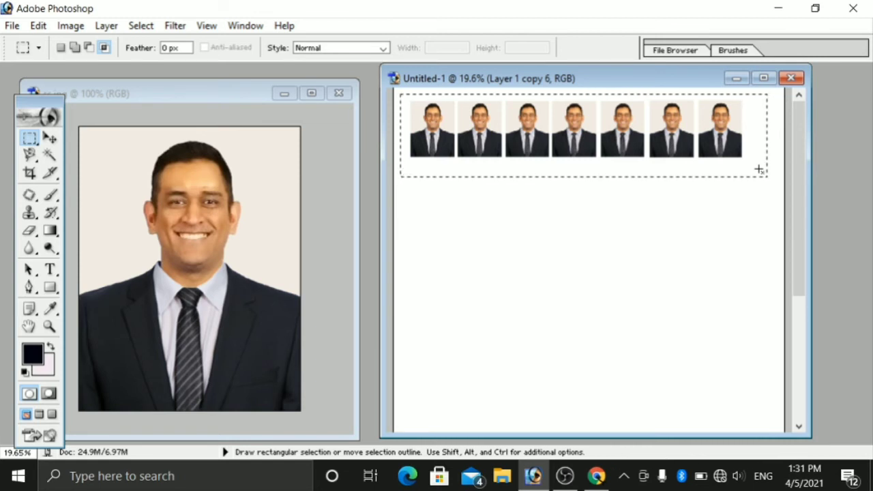
{"action": "key", "text": "ctrl+shift+c"}
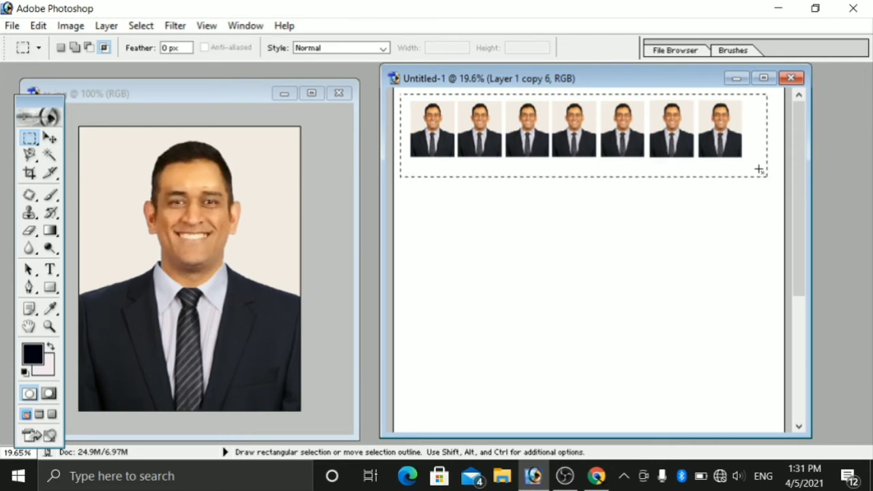
{"action": "key", "text": "ctrl+v"}
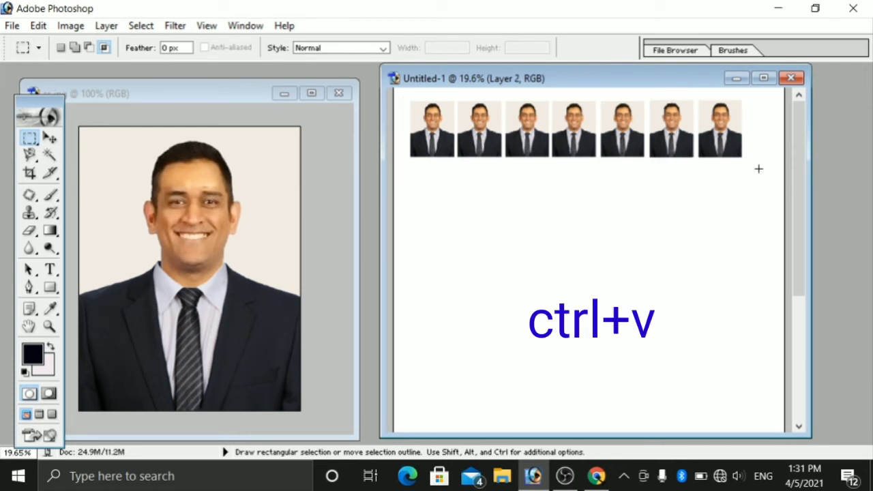
Duplicate the pasted row downward to stack portrait rows down the A4 sheet.
{"action": "left_click", "coordinate": [50, 137]}
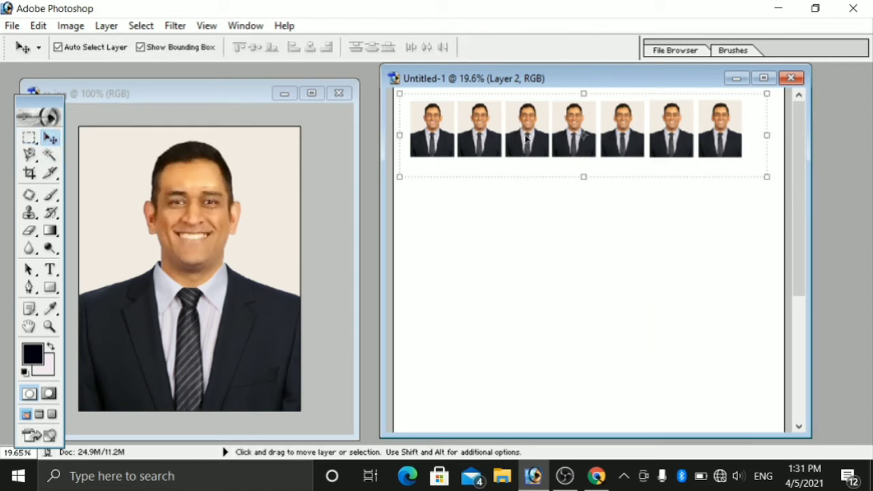
{"action": "mouse_move", "coordinate": [541, 138]}
{"action": "left_mouse_down"}
{"action": "mouse_move", "coordinate": [539, 205]}
{"action": "mouse_move", "coordinate": [566, 203]}
{"action": "left_mouse_up"}
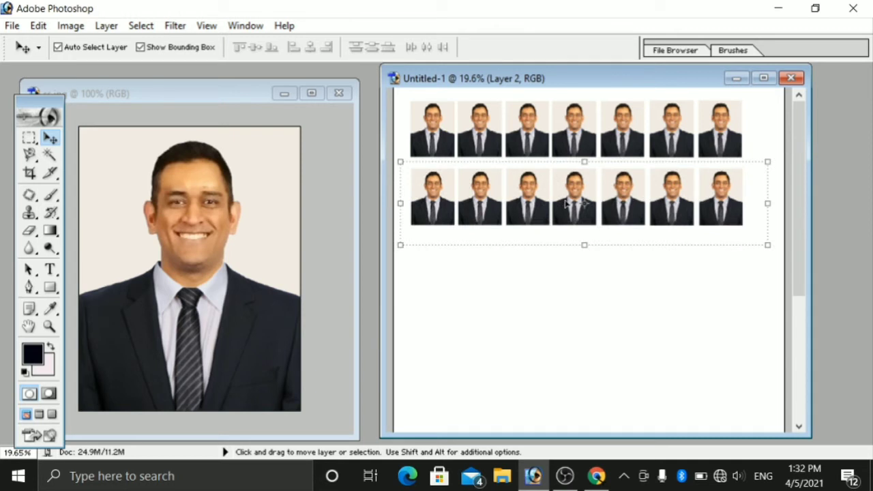
{"action": "key", "text": "shift+alt"}
{"action": "mouse_move", "coordinate": [573, 204]}
{"action": "left_mouse_down"}
{"action": "mouse_move", "coordinate": [563, 419]}
{"action": "mouse_move", "coordinate": [572, 424]}
{"action": "left_mouse_up"}
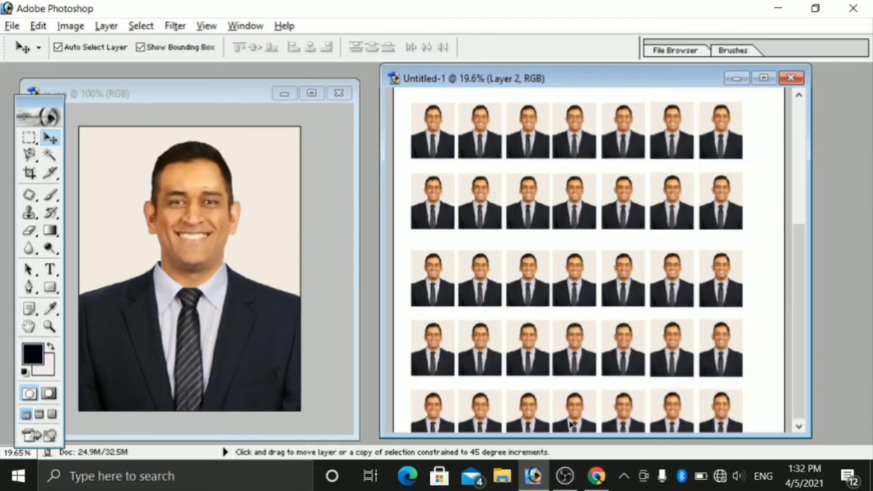
{"action": "key", "text": "ctrl+z"}
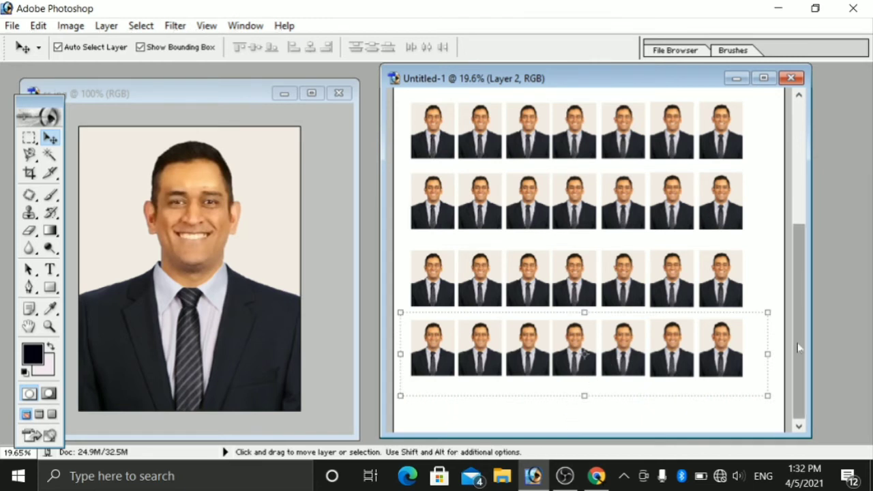
{"action": "left_click_drag", "start_coordinate": [794, 343], "coordinate": [825, 185]}
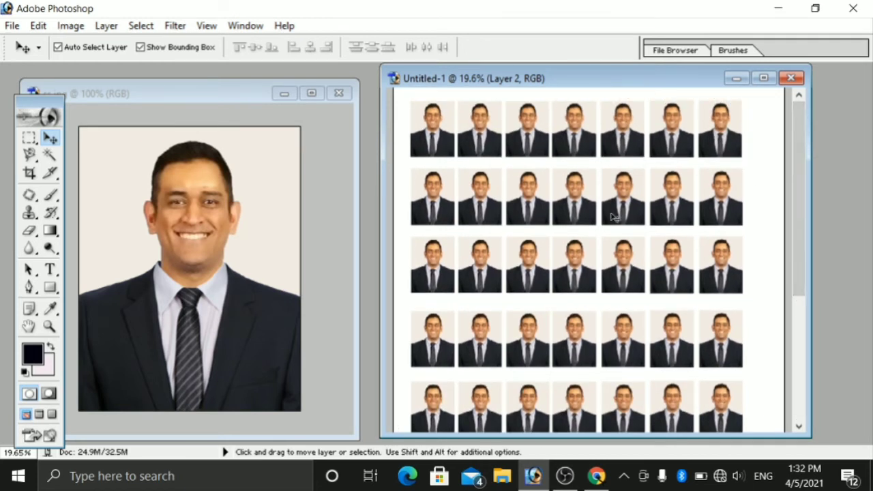
{"action": "left_click_drag", "start_coordinate": [627, 77], "coordinate": [652, 75]}
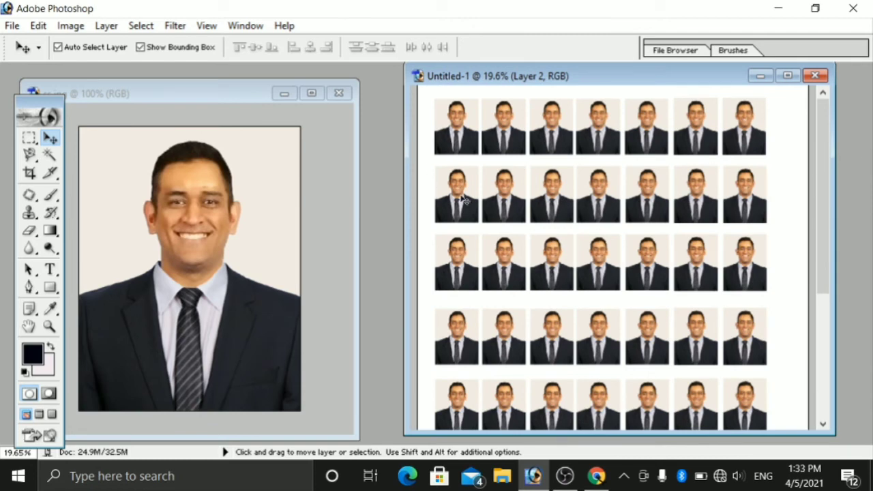
{"action": "left_click", "coordinate": [37, 25]}
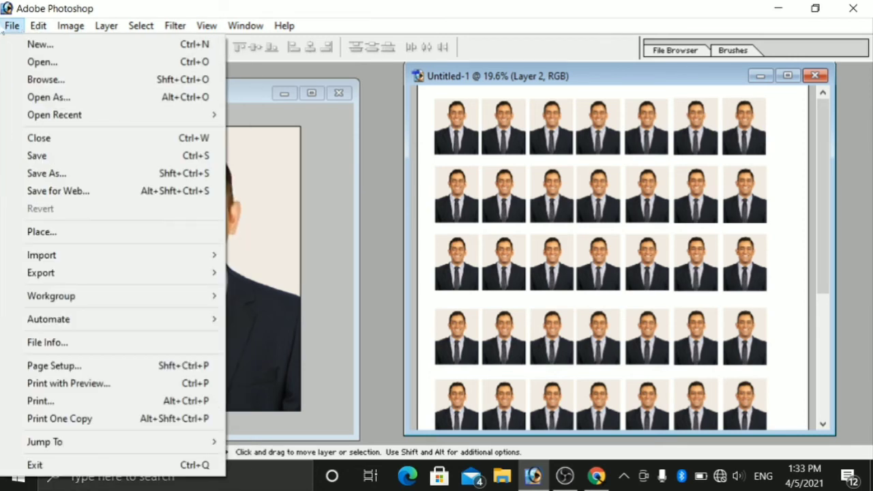
{"action": "left_click", "coordinate": [54, 156]}
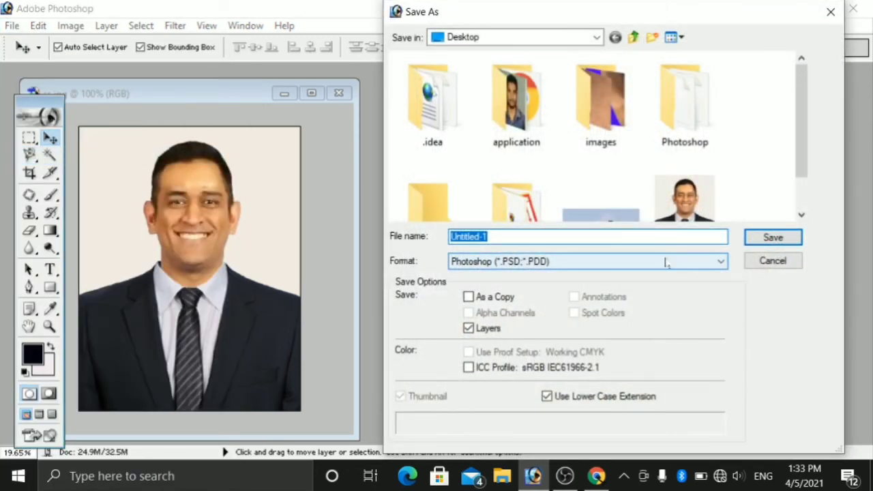
Set the save format to JPEG and name the sheet file 'dhoni'.
{"action": "left_click", "coordinate": [704, 263]}
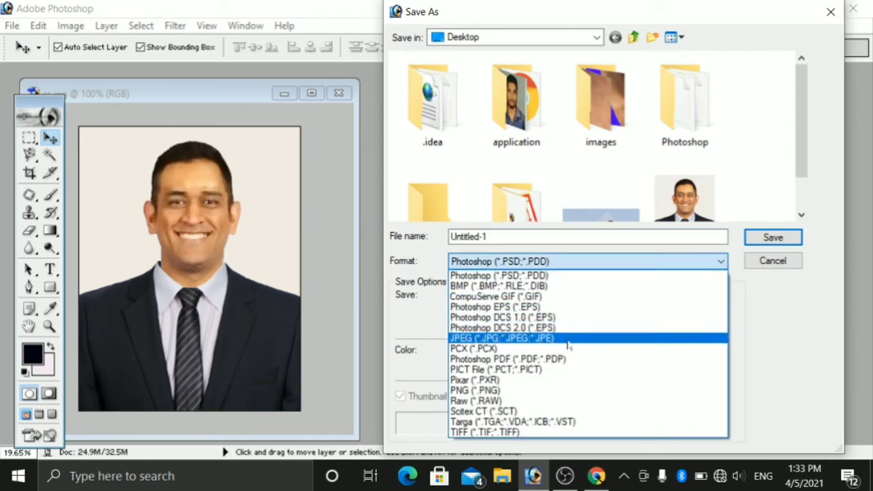
{"action": "left_click", "coordinate": [567, 340]}
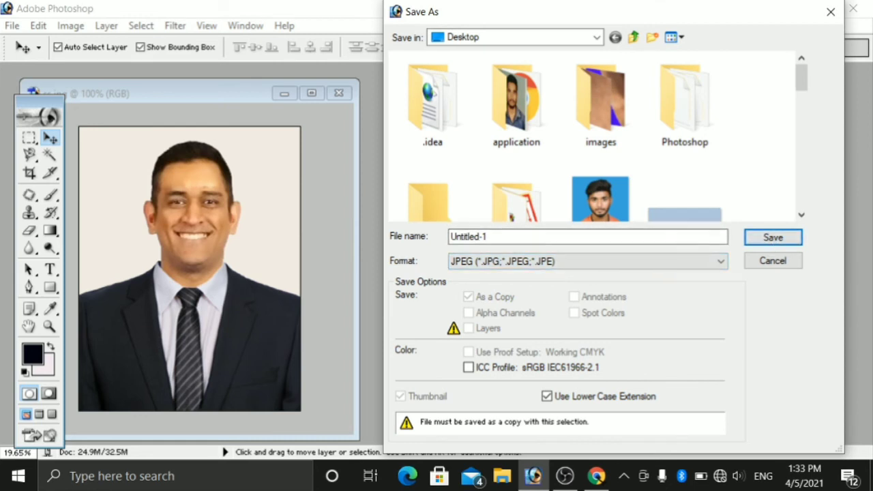
{"action": "left_click", "coordinate": [487, 237]}
{"action": "key", "text": "BackSpace"}
{"action": "key", "text": "BackSpace"}
{"action": "key", "text": "BackSpace"}
{"action": "key", "text": "BackSpace"}
{"action": "key", "text": "BackSpace"}
{"action": "key", "text": "BackSpace"}
{"action": "type", "text": "d"}
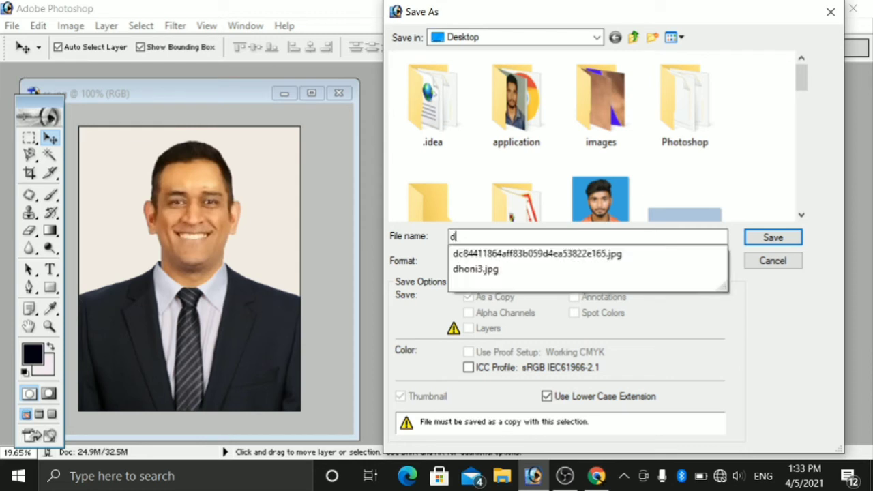
{"action": "type", "text": "honi"}
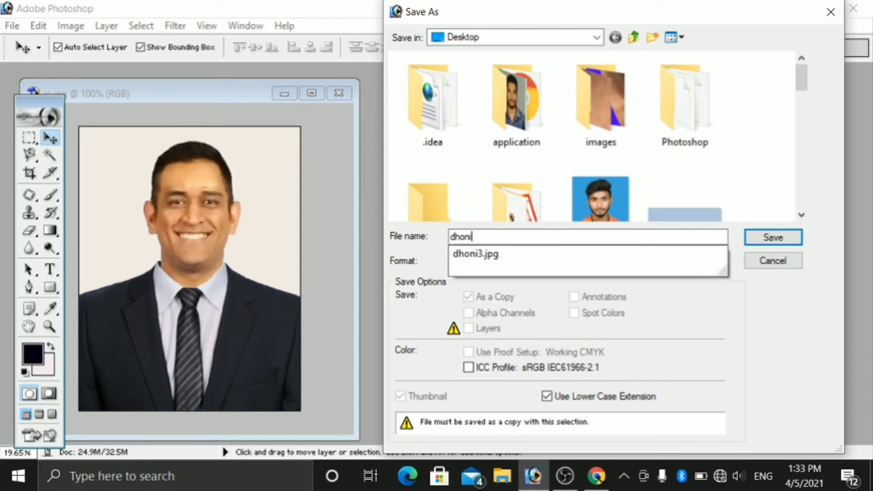
{"action": "key", "text": "Return"}
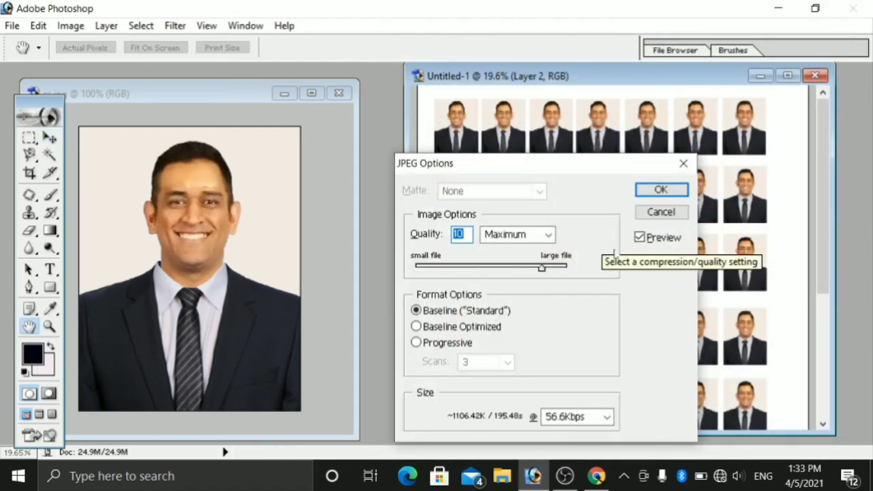
Keep JPEG quality at Maximum (10) and finish saving.
{"action": "left_click", "coordinate": [538, 234]}
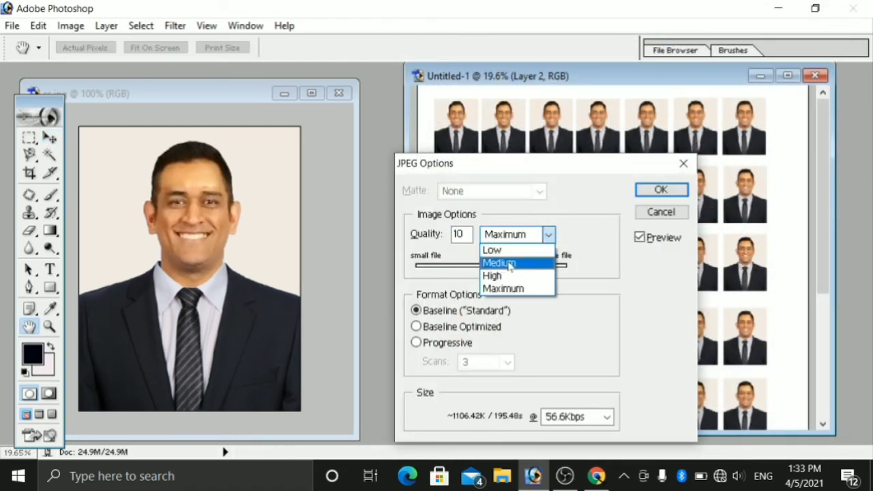
{"action": "left_click", "coordinate": [504, 289]}
{"action": "left_click", "coordinate": [665, 189]}
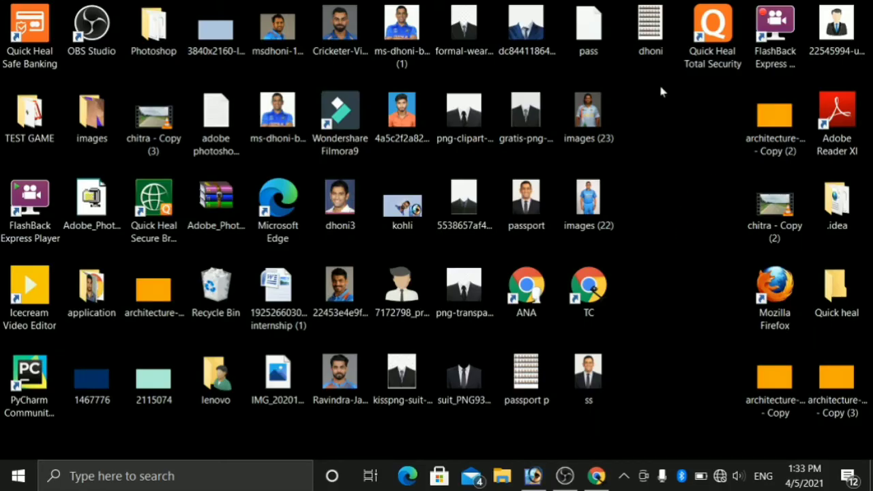
Open dhoni.jpg in Windows Photos, zoom in and out to inspect the copies, then minimize it.
{"action": "double_click", "coordinate": [657, 42]}
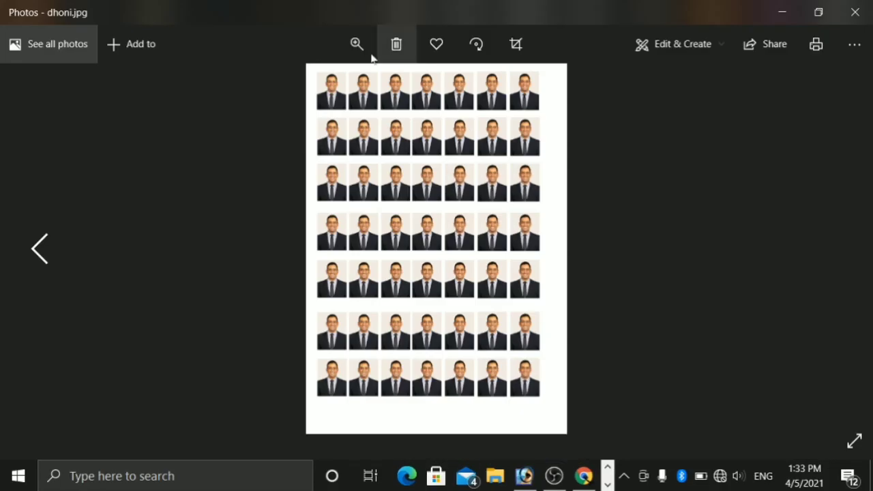
{"action": "left_click", "coordinate": [356, 44]}
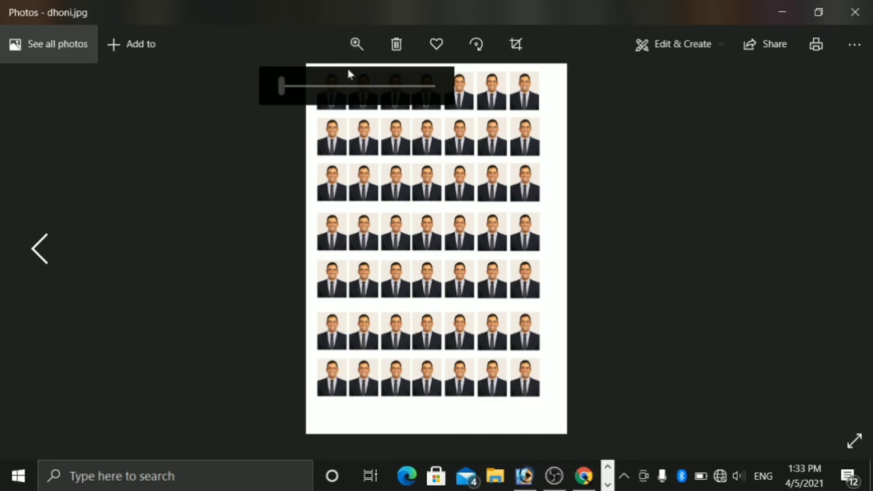
{"action": "left_click", "coordinate": [283, 88]}
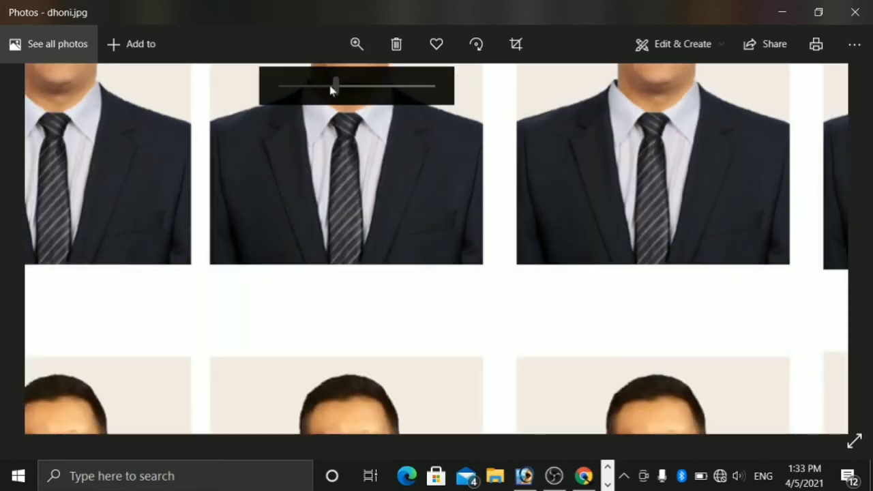
{"action": "left_click_drag", "start_coordinate": [332, 90], "coordinate": [292, 97]}
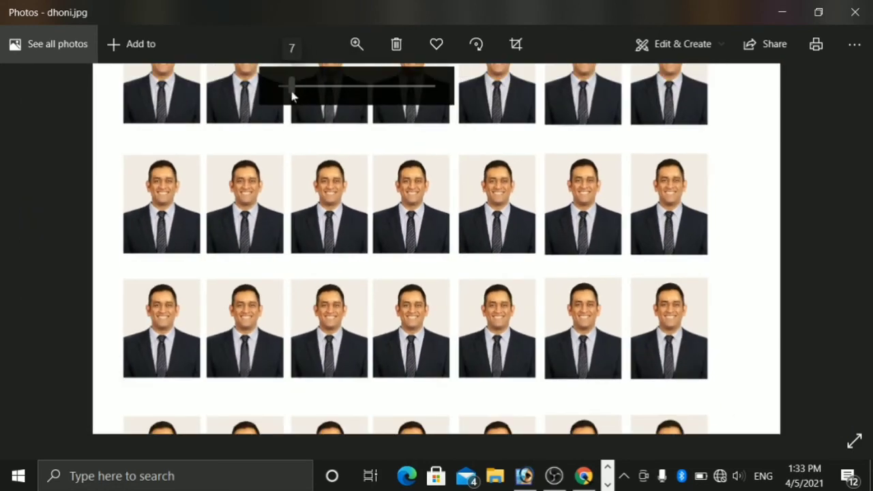
{"action": "scroll", "coordinate": [542, 272], "scroll_direction": "down", "scroll_amount": 2}
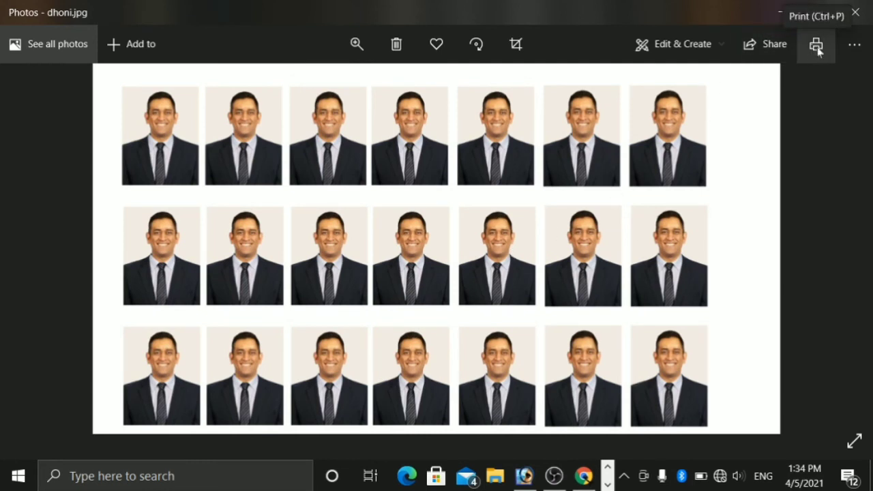
{"action": "left_click", "coordinate": [779, 12]}
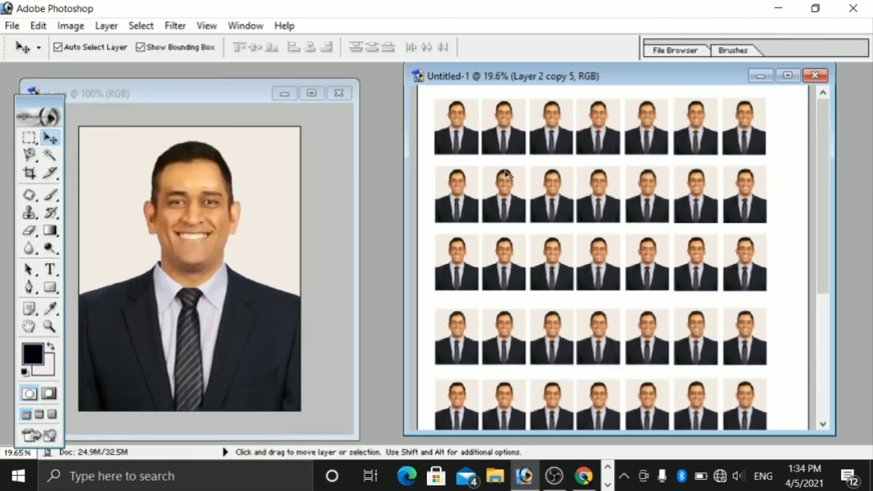
Enable Scale to Fit Media in Print with Preview for the photo sheet.
{"action": "left_click", "coordinate": [12, 26]}
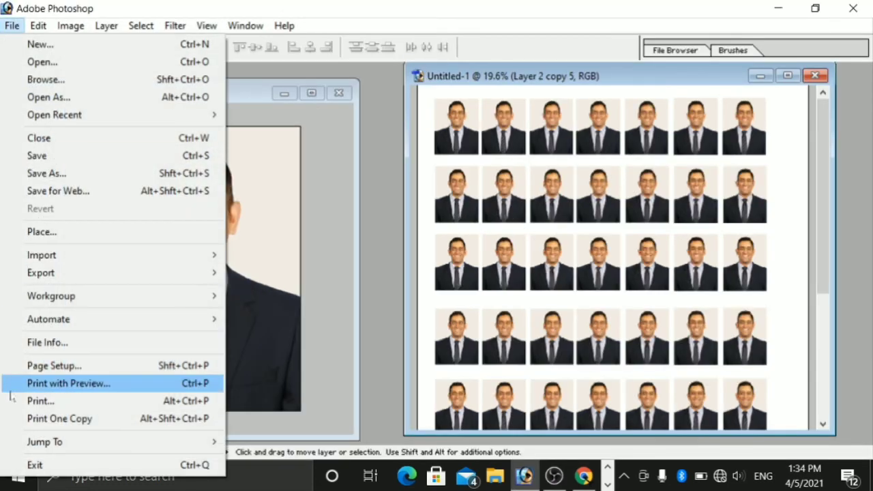
{"action": "left_click", "coordinate": [49, 385]}
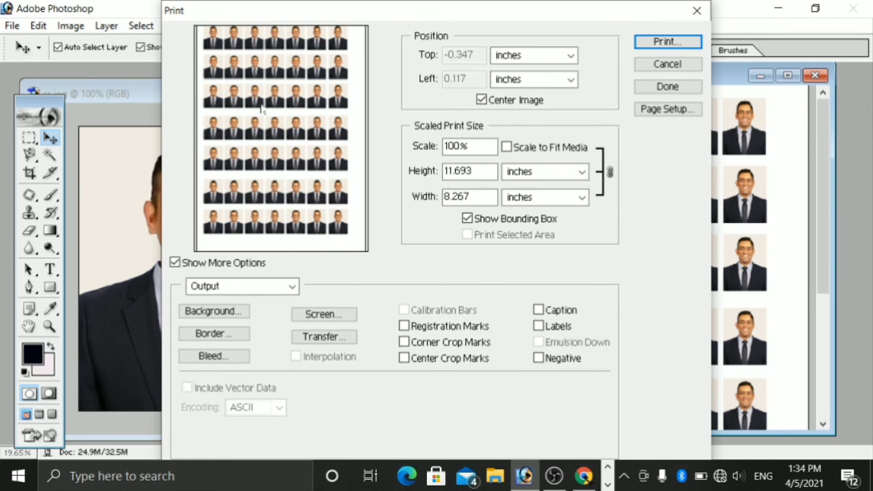
{"action": "left_click", "coordinate": [505, 148]}
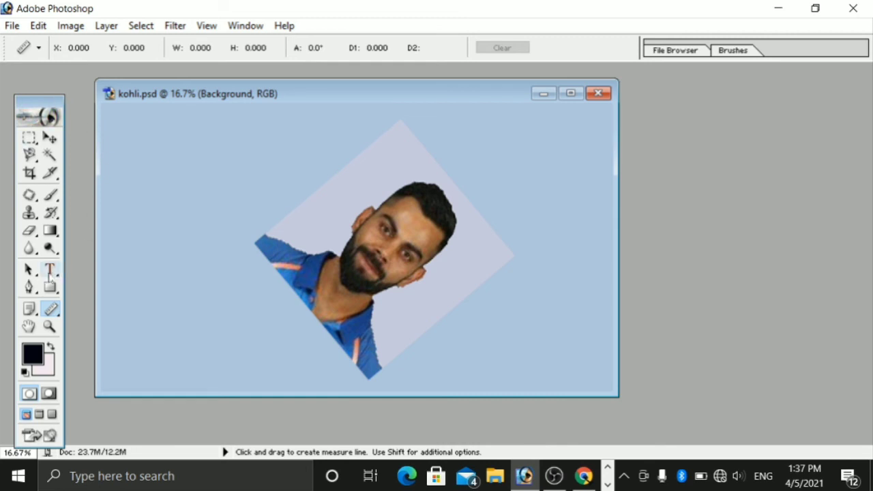
Measure the tilt along the portrait's upper-left edge, then rotate the canvas arbitrarily 39.37° clockwise.
{"action": "left_click", "coordinate": [51, 309]}
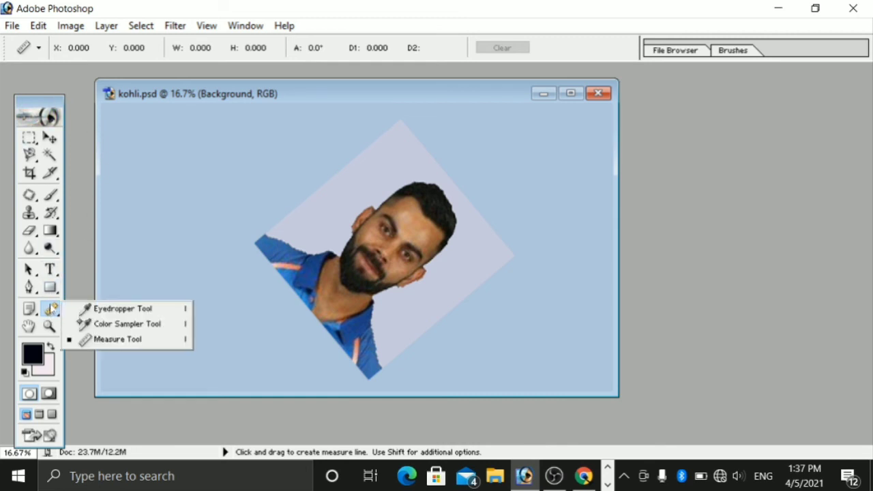
{"action": "left_click", "coordinate": [135, 339]}
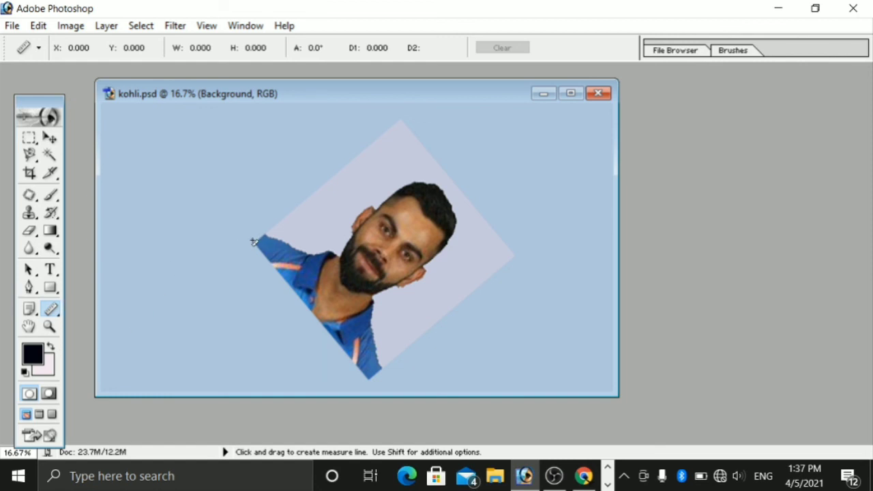
{"action": "left_click_drag", "start_coordinate": [253, 241], "coordinate": [400, 121]}
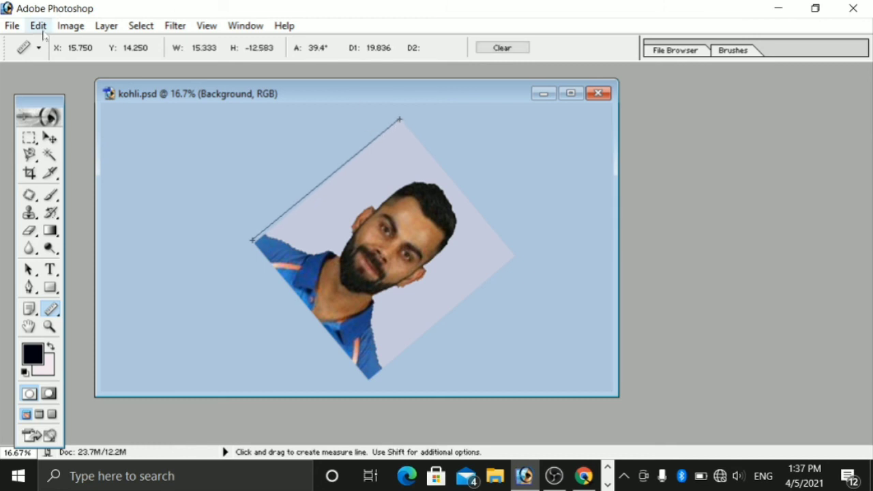
{"action": "left_click", "coordinate": [71, 25]}
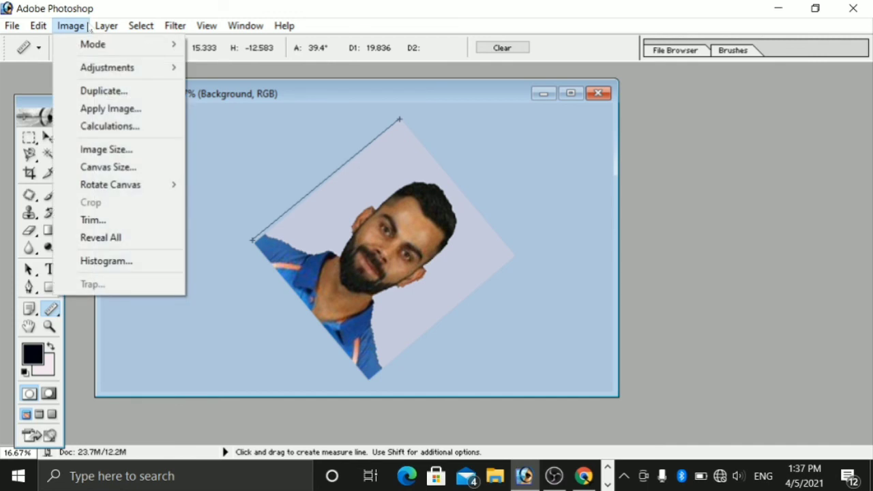
{"action": "mouse_move", "coordinate": [110, 185]}
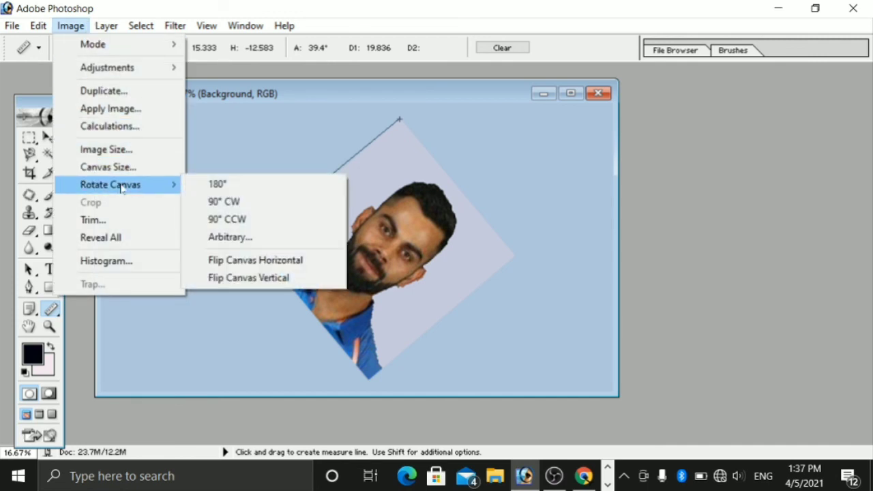
{"action": "left_click", "coordinate": [225, 239]}
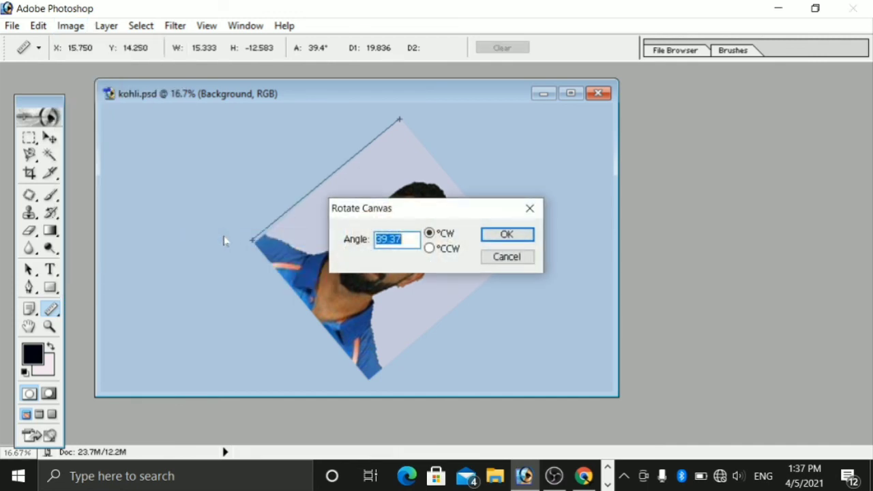
{"action": "left_click", "coordinate": [506, 235]}
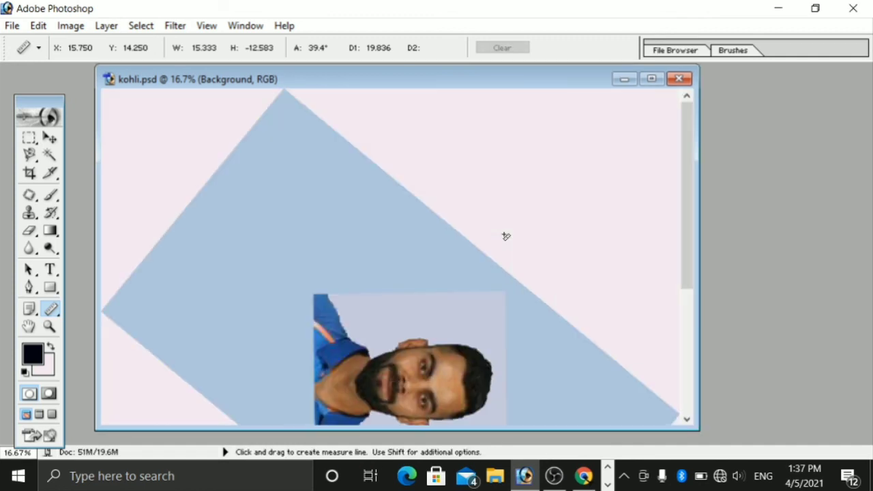
Re-measure the angle along the photo's top edge with the Ruler tool.
{"action": "left_click_drag", "start_coordinate": [685, 214], "coordinate": [684, 278]}
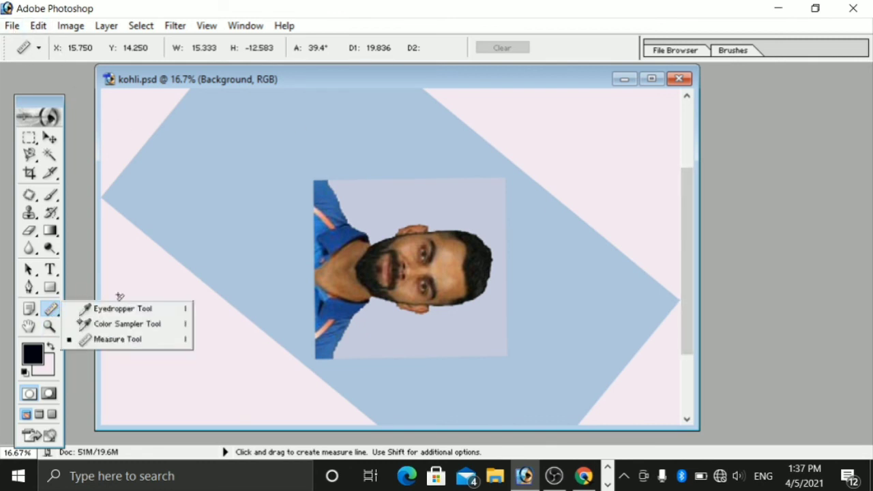
{"action": "left_click_drag", "start_coordinate": [53, 312], "coordinate": [126, 340]}
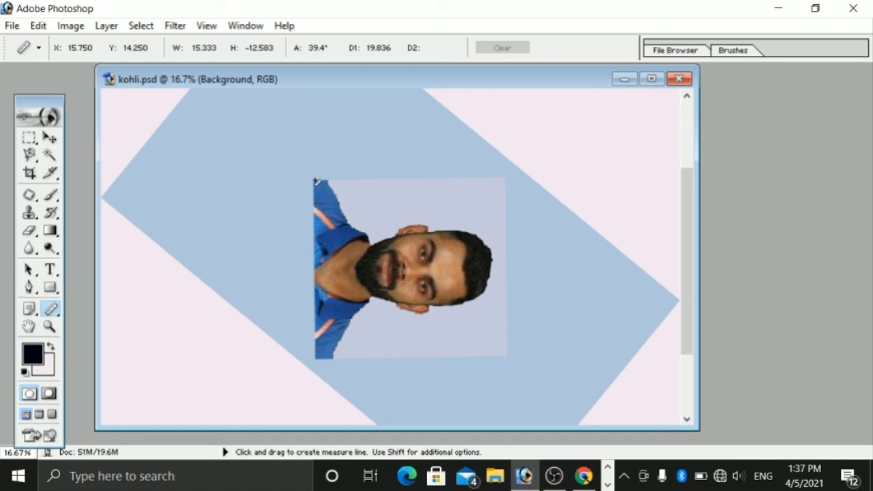
{"action": "left_click_drag", "start_coordinate": [315, 181], "coordinate": [506, 182]}
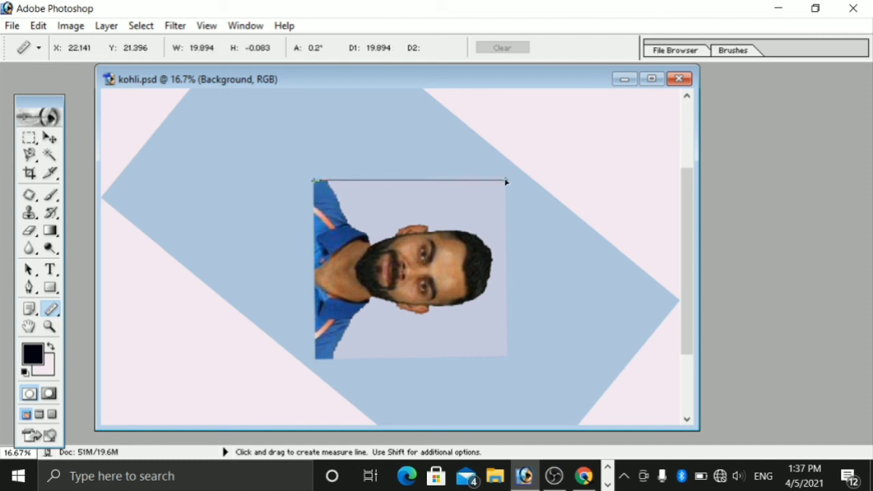
{"action": "left_click_drag", "start_coordinate": [506, 180], "coordinate": [506, 180]}
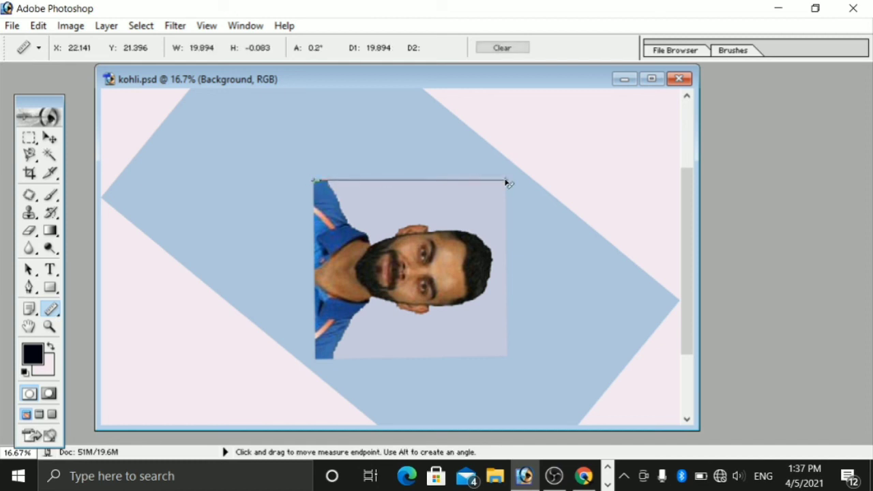
Rotate the canvas 90° counter-clockwise and pick the Crop tool set to 3.5 × 4.5 cm, 200 ppi.
{"action": "left_click", "coordinate": [71, 25]}
{"action": "mouse_move", "coordinate": [110, 185]}
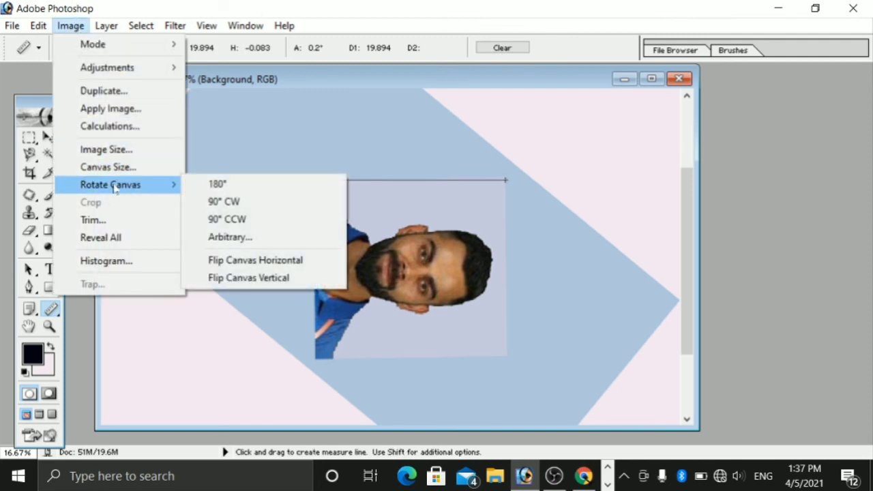
{"action": "left_click", "coordinate": [249, 223]}
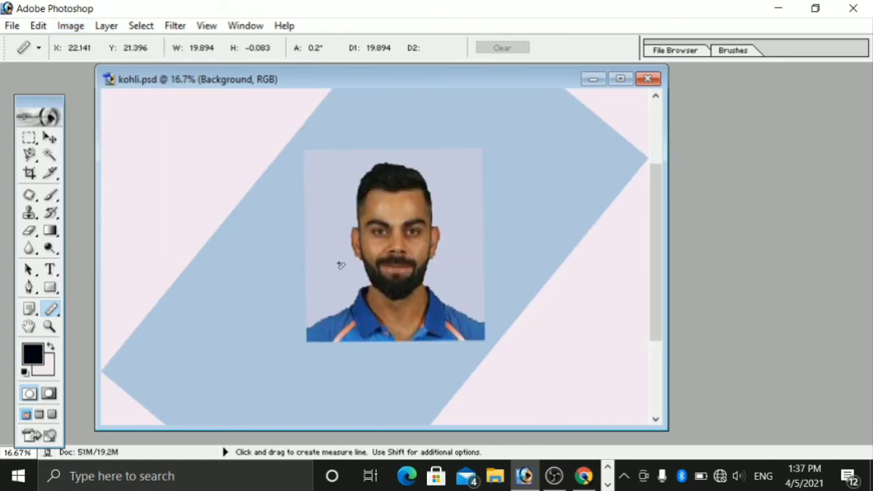
{"action": "left_click", "coordinate": [29, 173]}
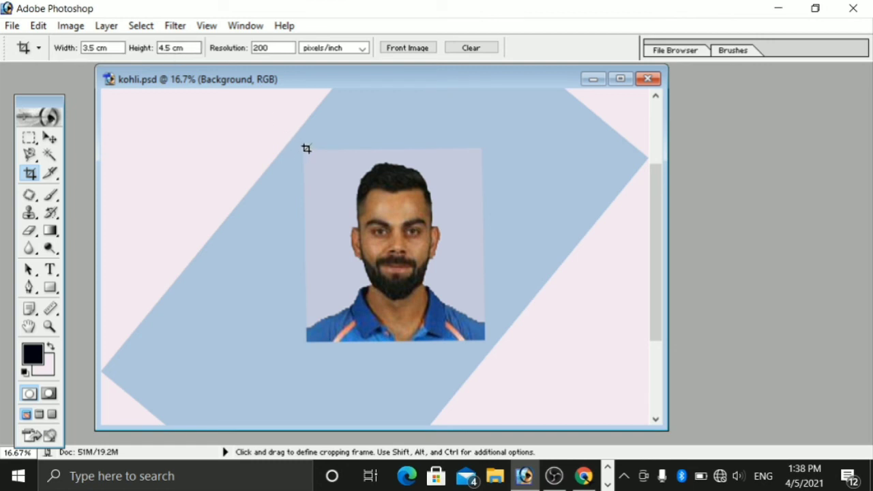
Crop to a 3.5 × 4.5 cm frame around the face and shoulders.
{"action": "mouse_move", "coordinate": [315, 151]}
{"action": "left_mouse_down"}
{"action": "mouse_move", "coordinate": [491, 347]}
{"action": "mouse_move", "coordinate": [493, 339]}
{"action": "left_mouse_up"}
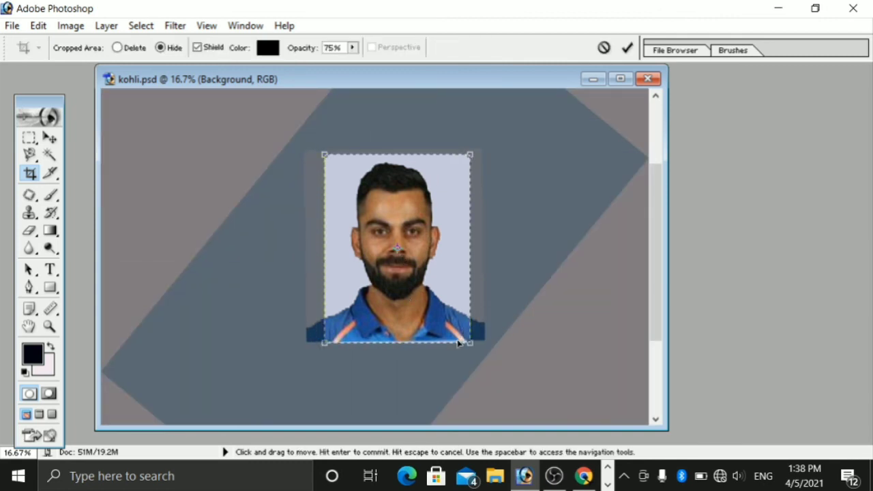
{"action": "left_click_drag", "start_coordinate": [466, 338], "coordinate": [464, 335]}
{"action": "mouse_move", "coordinate": [448, 302]}
{"action": "left_mouse_down"}
{"action": "mouse_move", "coordinate": [458, 309]}
{"action": "mouse_move", "coordinate": [453, 301]}
{"action": "left_mouse_up"}
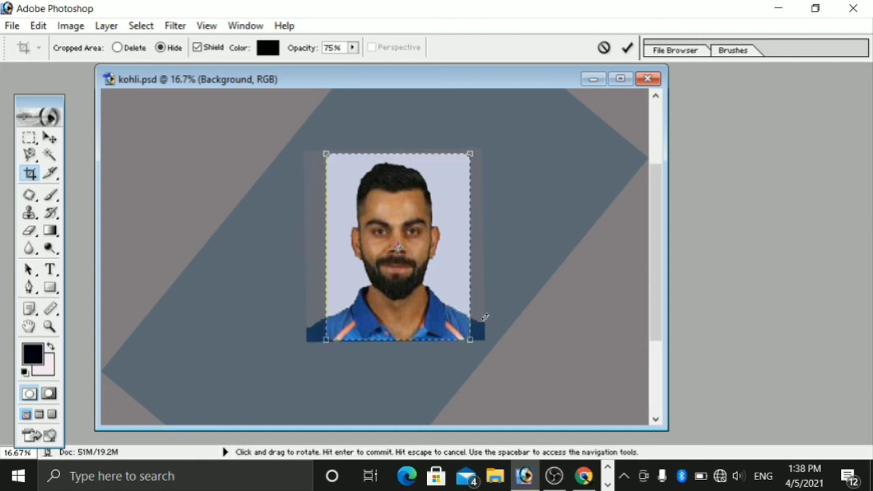
{"action": "key", "text": "Return"}
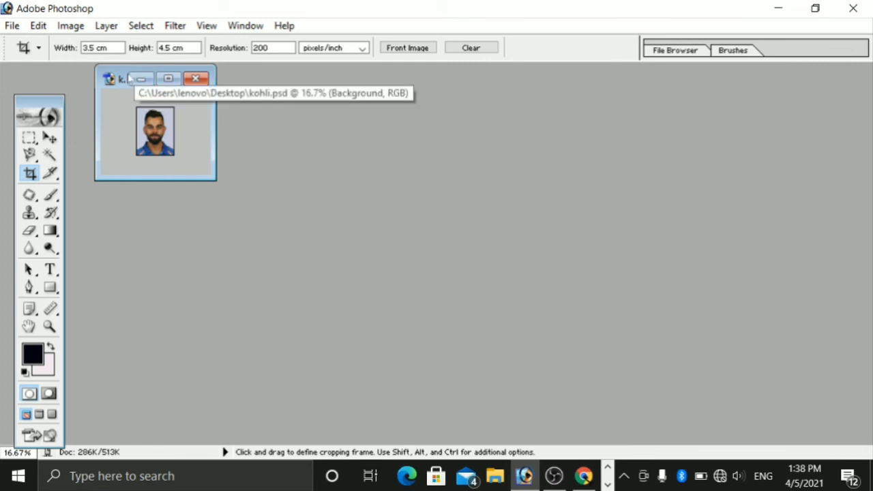
Center and enlarge the document window, then zoom in on the cropped portrait.
{"action": "left_click_drag", "start_coordinate": [129, 79], "coordinate": [326, 221]}
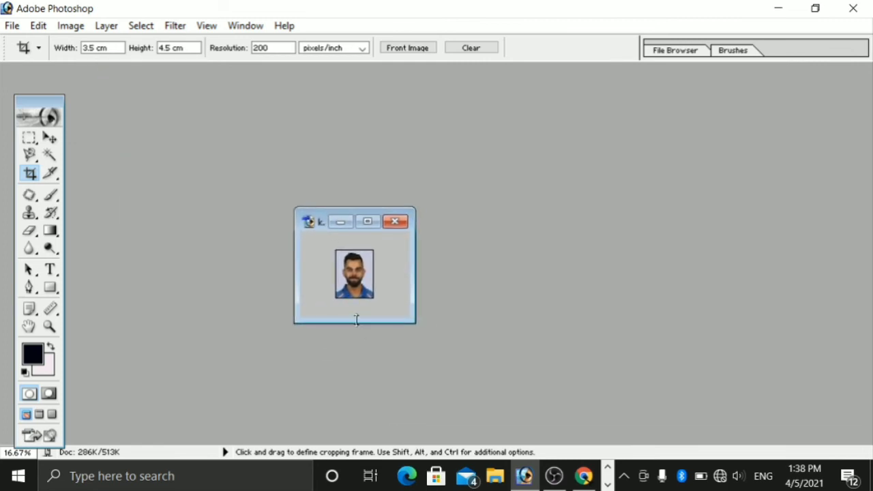
{"action": "left_click_drag", "start_coordinate": [356, 320], "coordinate": [356, 442]}
{"action": "left_click_drag", "start_coordinate": [414, 328], "coordinate": [519, 327]}
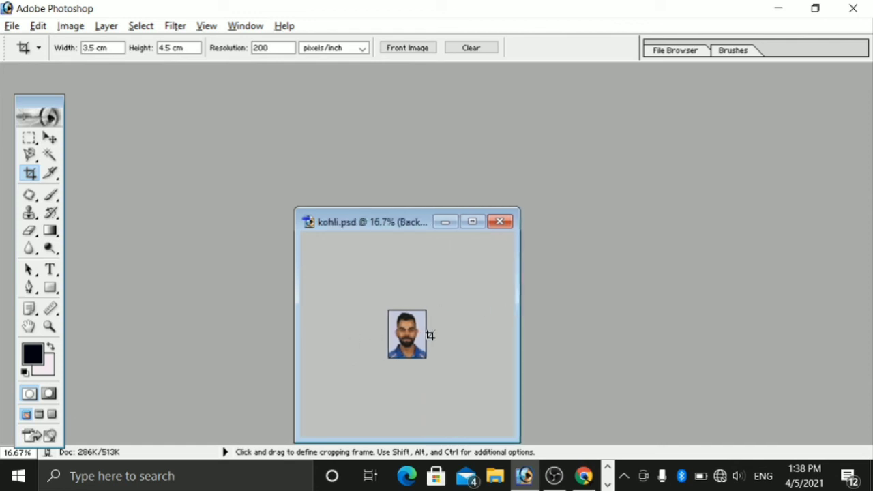
{"action": "scroll", "coordinate": [430, 335], "scroll_direction": "up", "scroll_amount": 1}
{"action": "scroll", "coordinate": [436, 344], "scroll_direction": "up", "scroll_amount": 2}
{"action": "scroll", "coordinate": [438, 347], "scroll_direction": "up", "scroll_amount": 1}
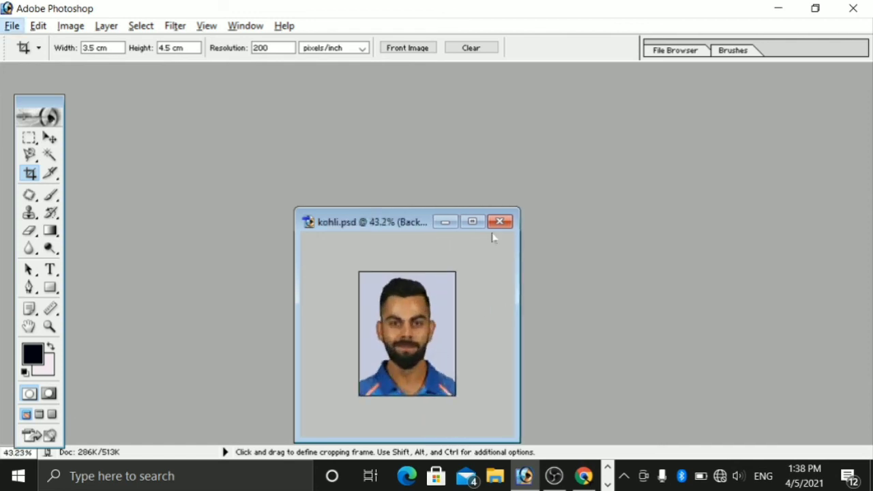